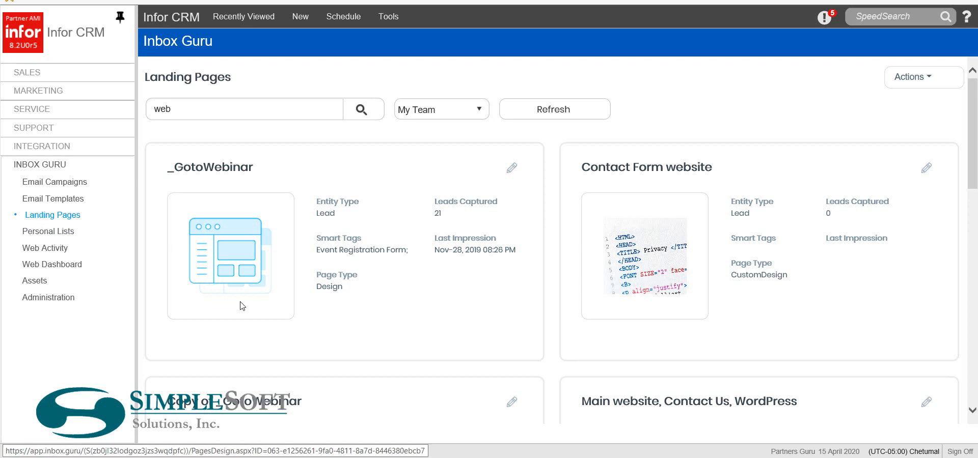
Step: Look through the landing pages listed for the "web" search, checking their entity types, smart tags and page types
{"action": "scroll", "coordinate": [274, 336], "scroll_direction": "down", "scroll_amount": 2}
{"action": "scroll", "coordinate": [273, 336], "scroll_direction": "down", "scroll_amount": 2}
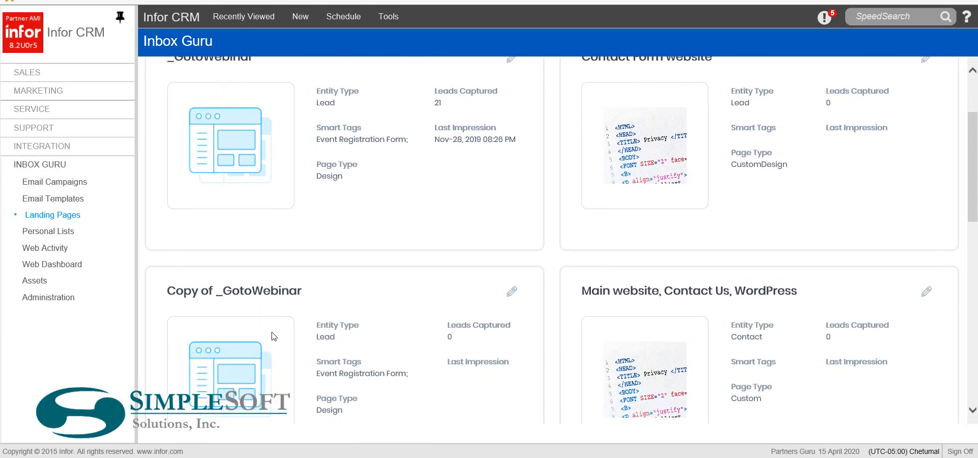
{"action": "scroll", "coordinate": [273, 336], "scroll_direction": "down", "scroll_amount": 6}
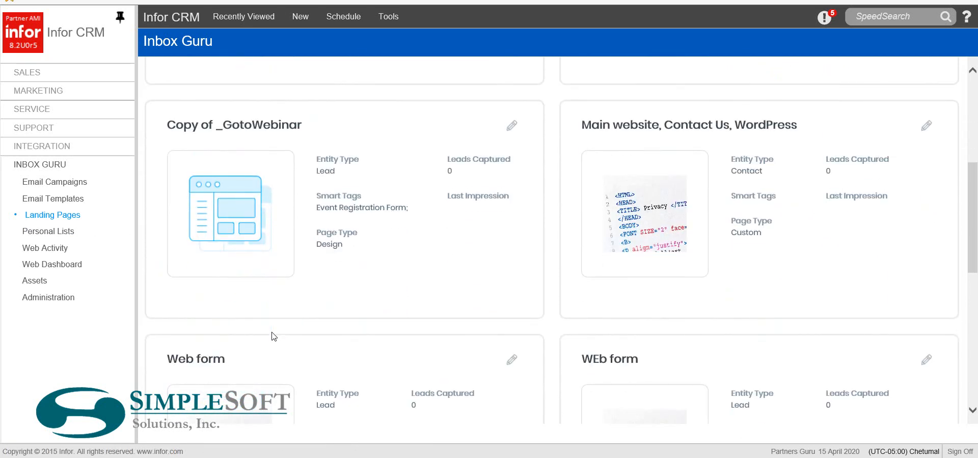
{"action": "scroll", "coordinate": [274, 336], "scroll_direction": "up", "scroll_amount": 8}
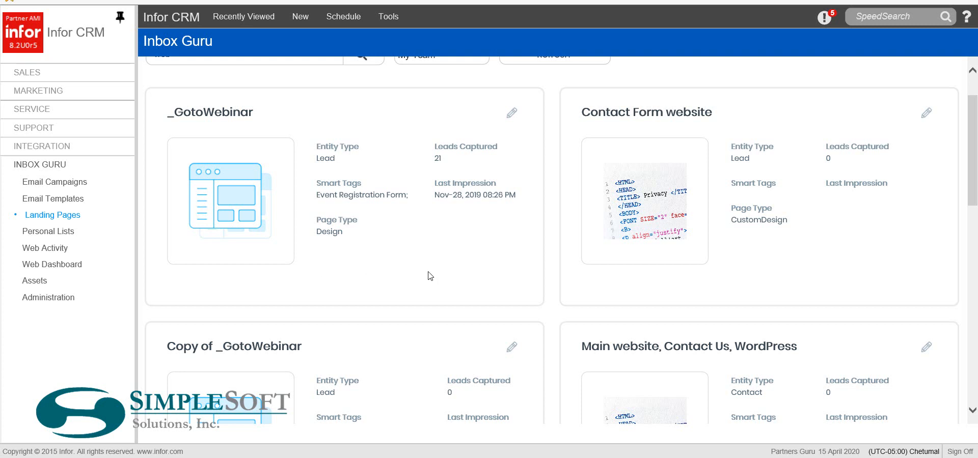
{"action": "scroll", "coordinate": [431, 275], "scroll_direction": "down", "scroll_amount": 1}
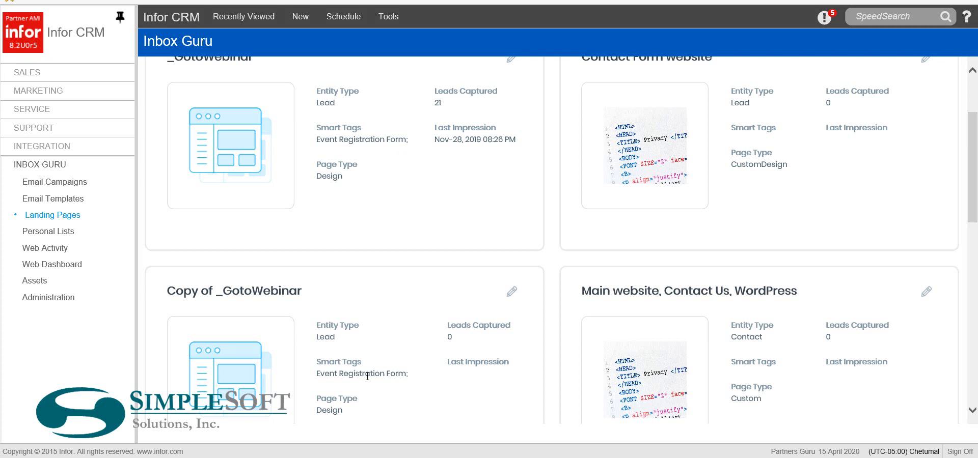
{"action": "scroll", "coordinate": [391, 395], "scroll_direction": "up", "scroll_amount": 1}
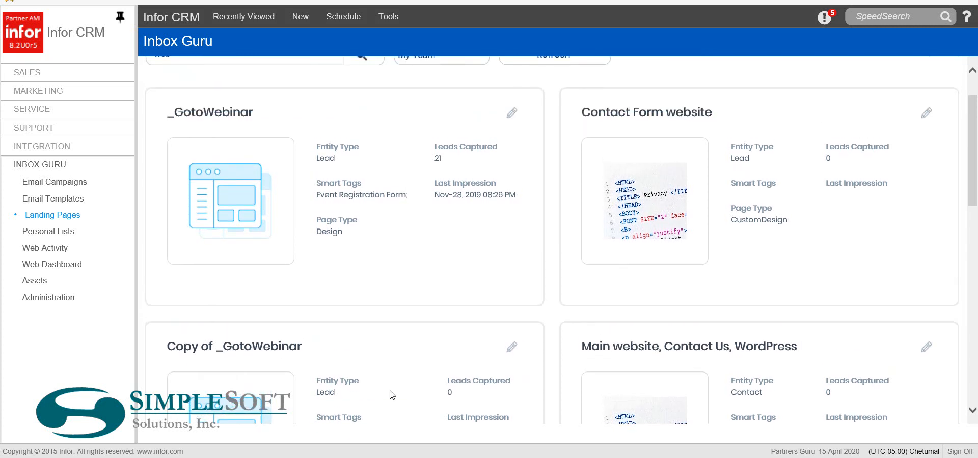
{"action": "scroll", "coordinate": [391, 395], "scroll_direction": "up", "scroll_amount": 1}
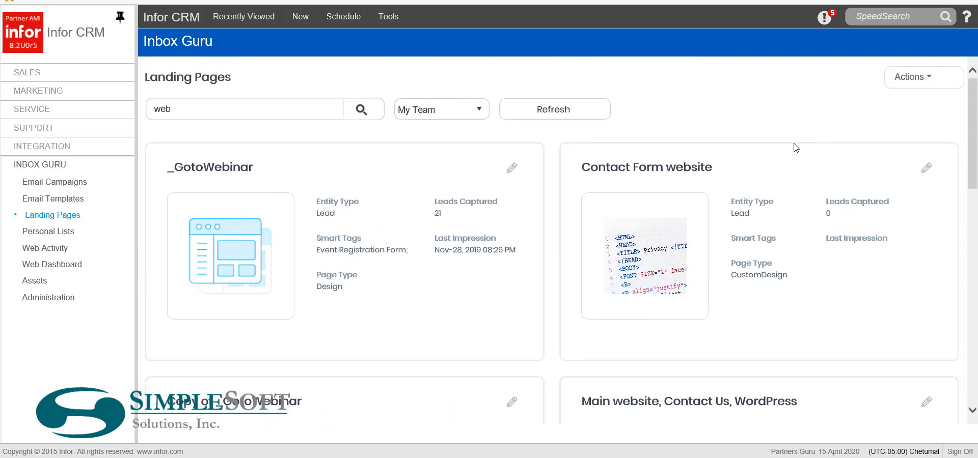
Step: Start a new landing page named "Test lead capture" and set its page type to Page Designer
{"action": "left_click", "coordinate": [924, 83]}
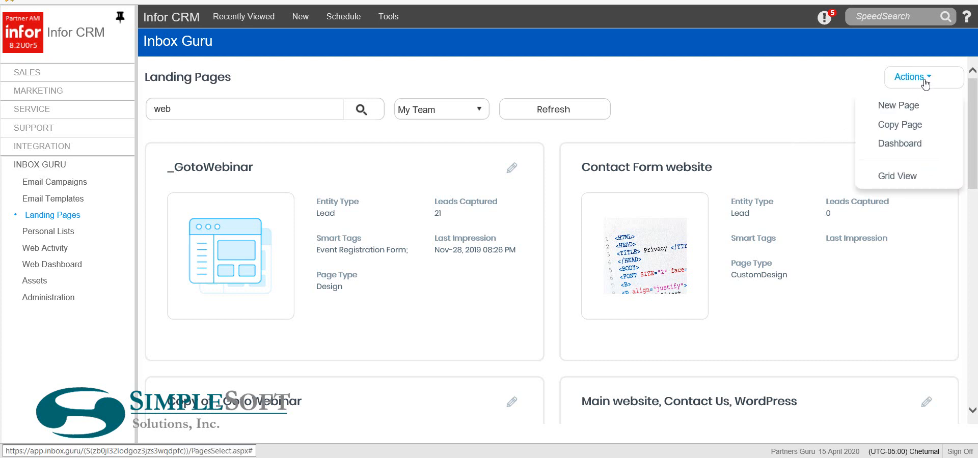
{"action": "left_click", "coordinate": [895, 126]}
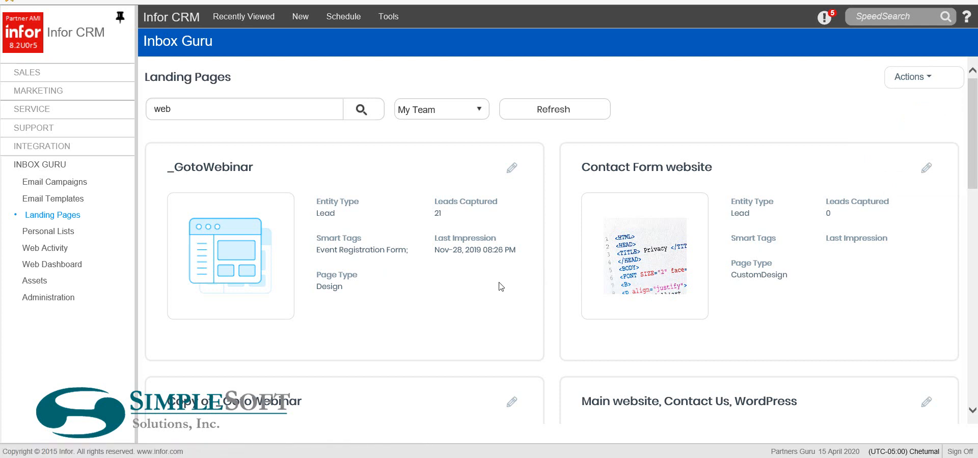
{"action": "left_click", "coordinate": [917, 81]}
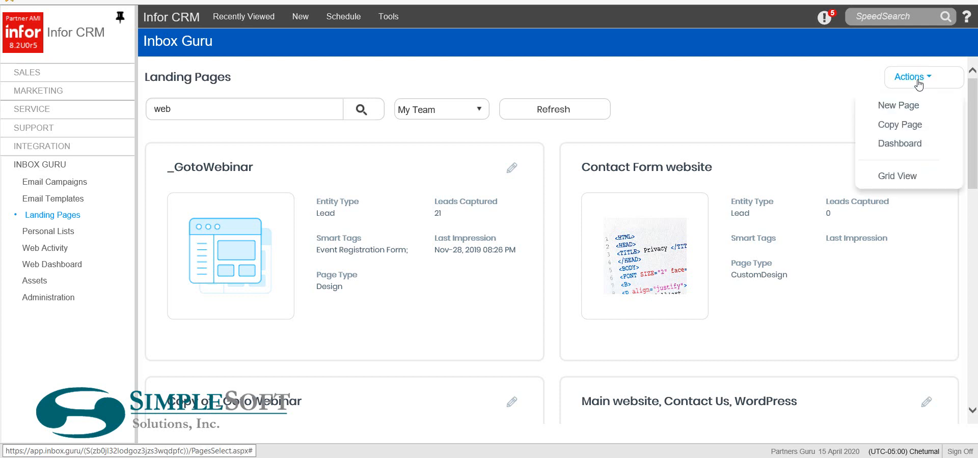
{"action": "left_click", "coordinate": [891, 107]}
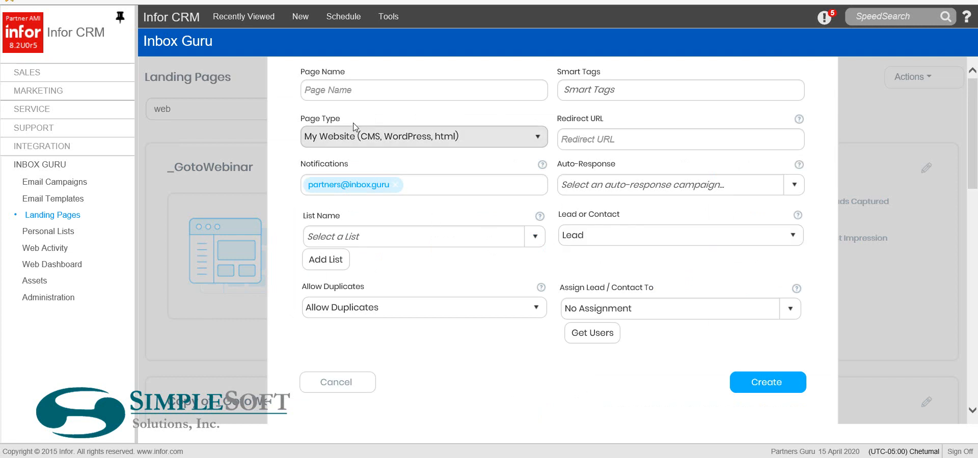
{"action": "left_click", "coordinate": [370, 90]}
{"action": "type", "text": "T"}
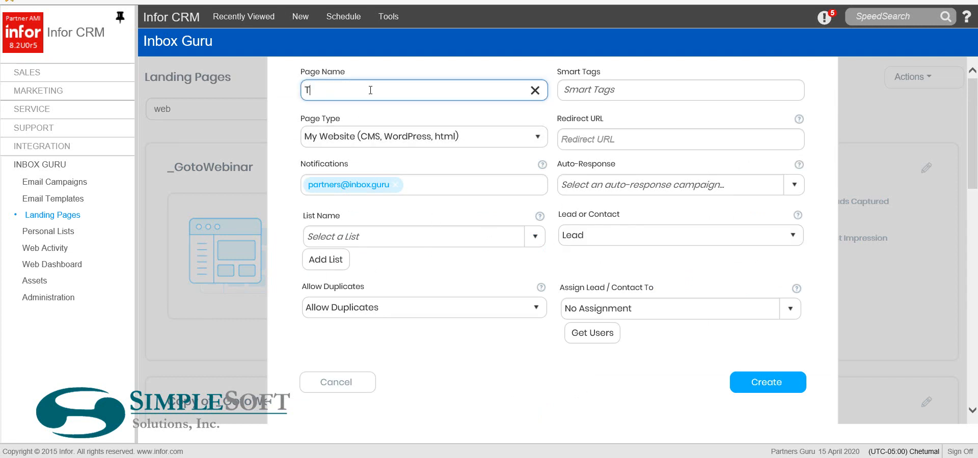
{"action": "type", "text": "est lead capture"}
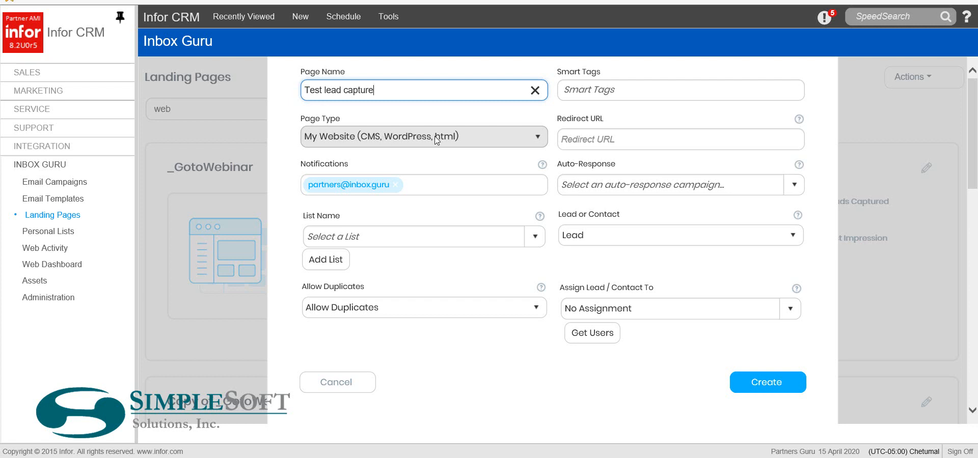
{"action": "left_click", "coordinate": [416, 143]}
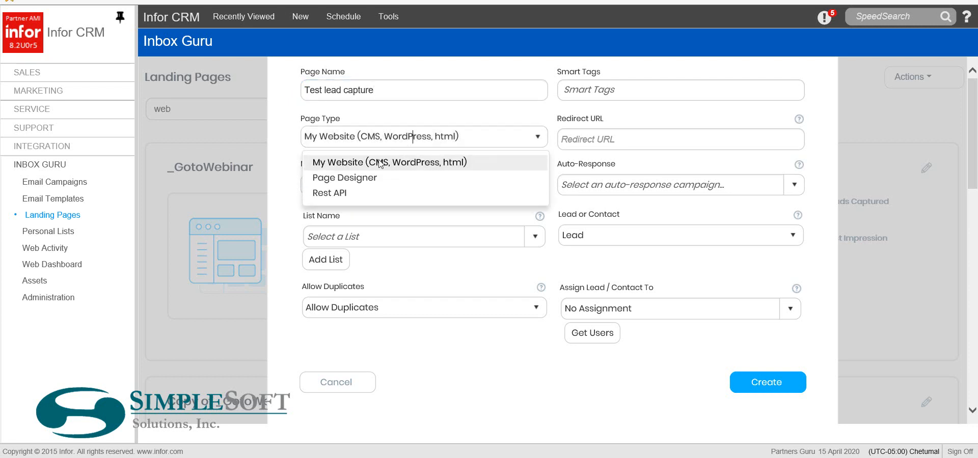
{"action": "left_click", "coordinate": [360, 185]}
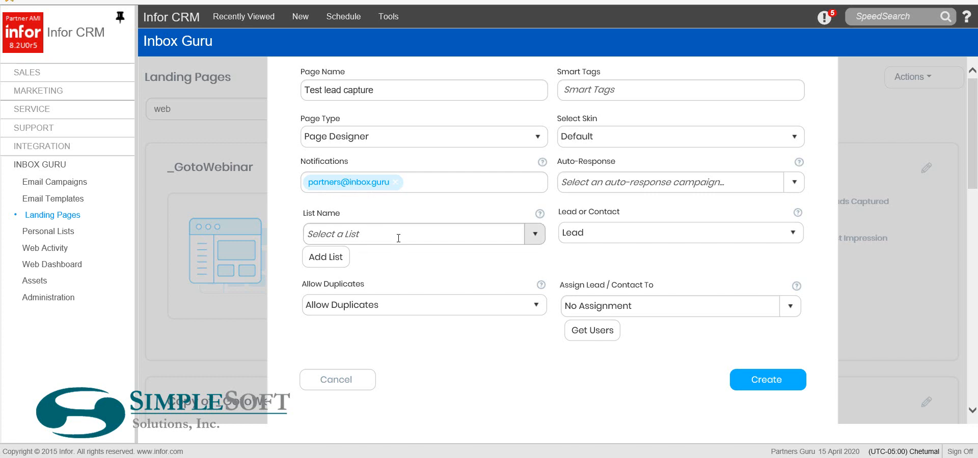
Step: Set the new page to Do Not Allow Duplicates and get the assignable users, keeping No Assignment for captured records
{"action": "left_click", "coordinate": [458, 235]}
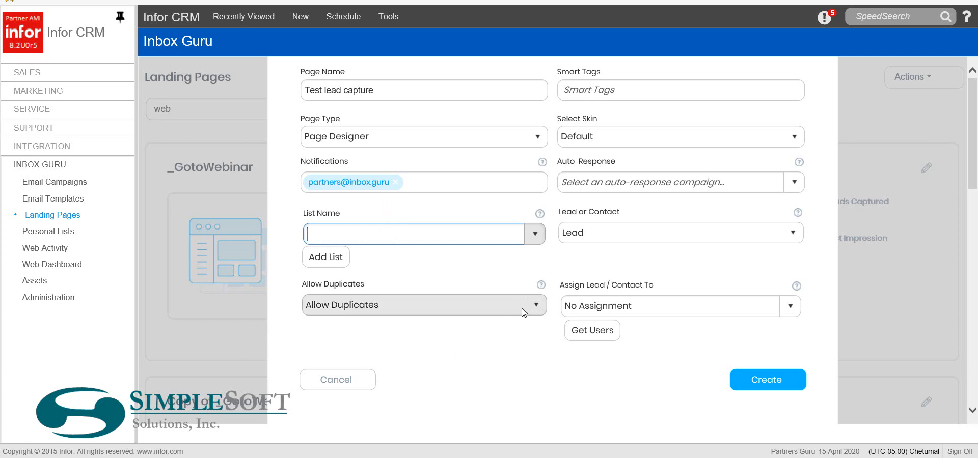
{"action": "left_click", "coordinate": [535, 308]}
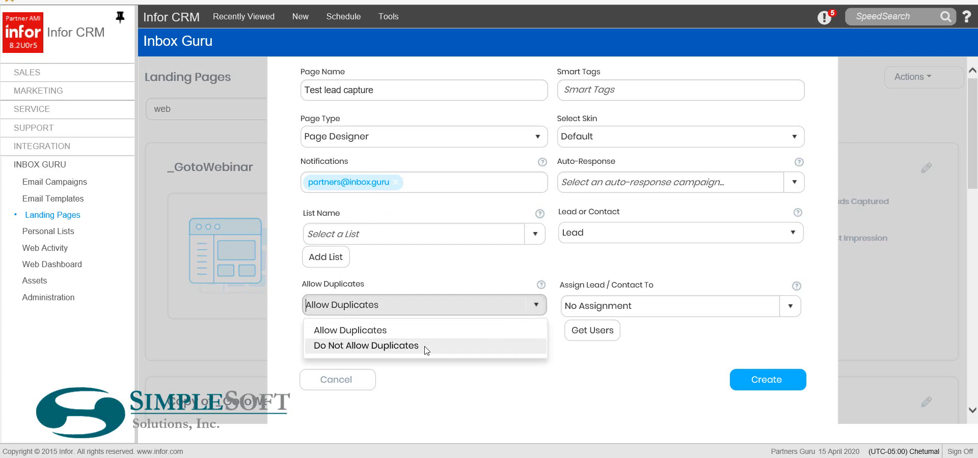
{"action": "left_click", "coordinate": [426, 348]}
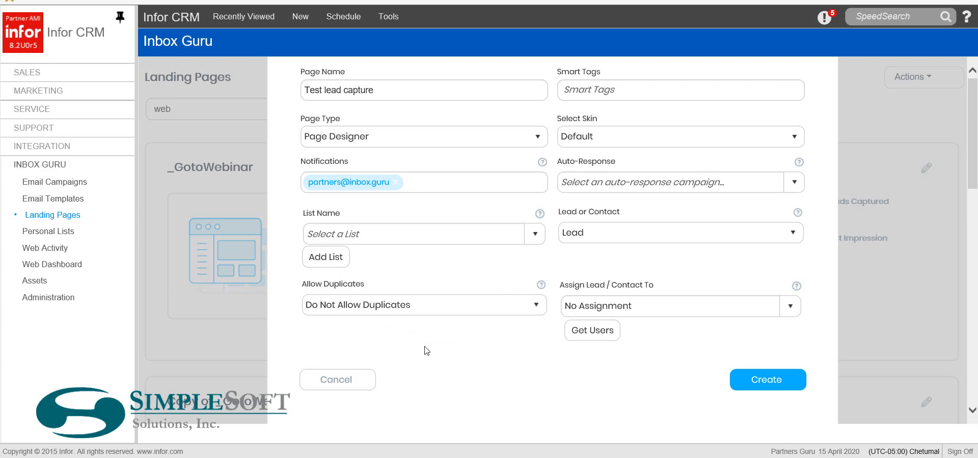
{"action": "left_click", "coordinate": [579, 332]}
{"action": "left_click", "coordinate": [790, 309]}
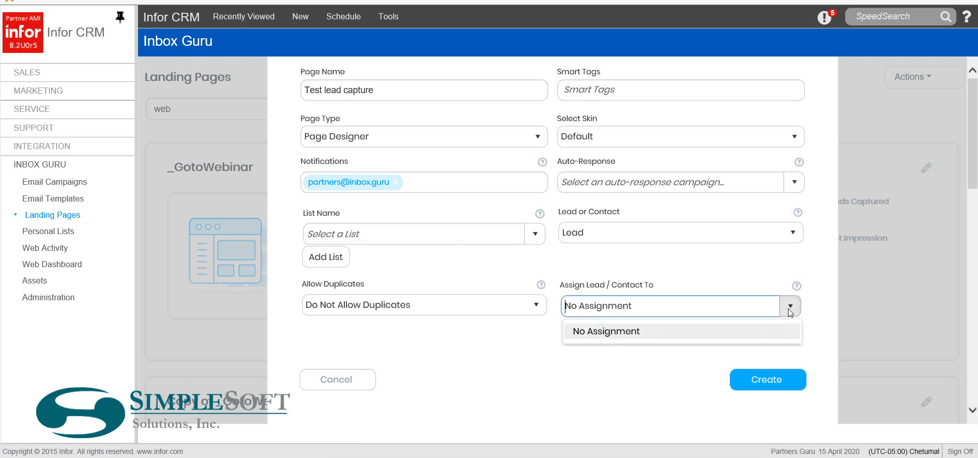
{"action": "left_click", "coordinate": [789, 310]}
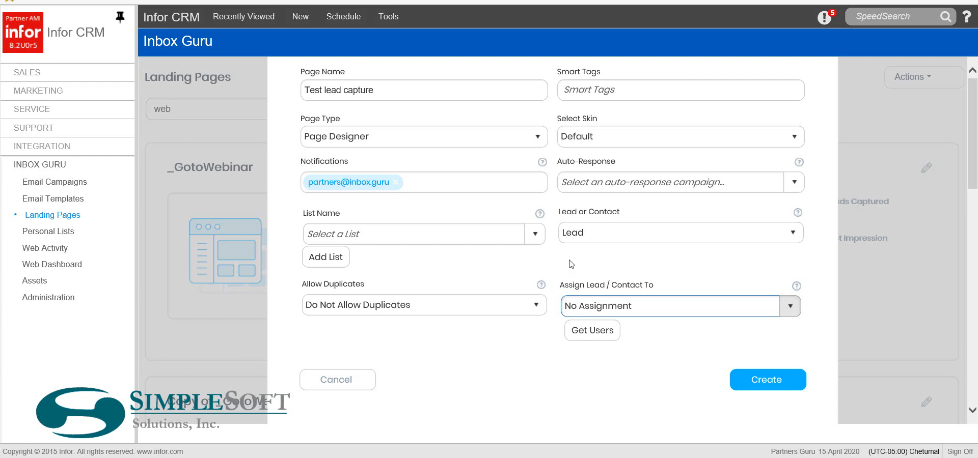
Step: Choose Lead as the captured record type, keep the Default skin, and create the landing page
{"action": "left_click", "coordinate": [581, 237]}
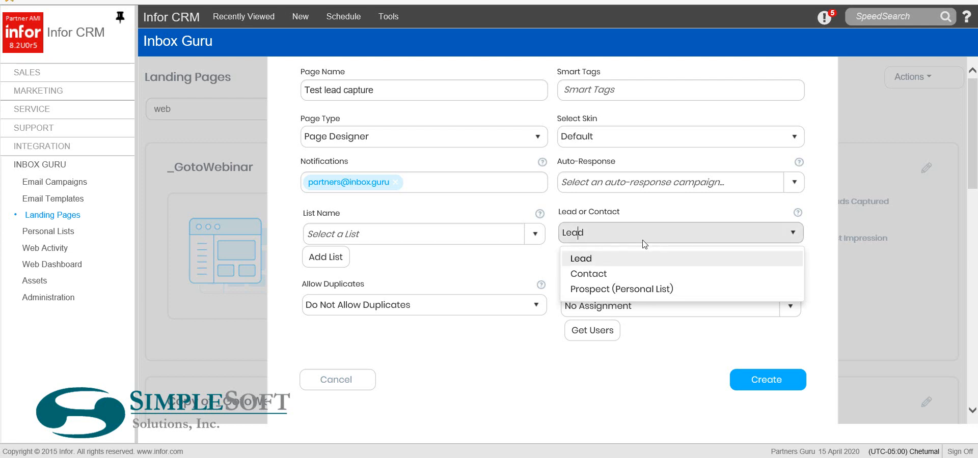
{"action": "left_click", "coordinate": [600, 260]}
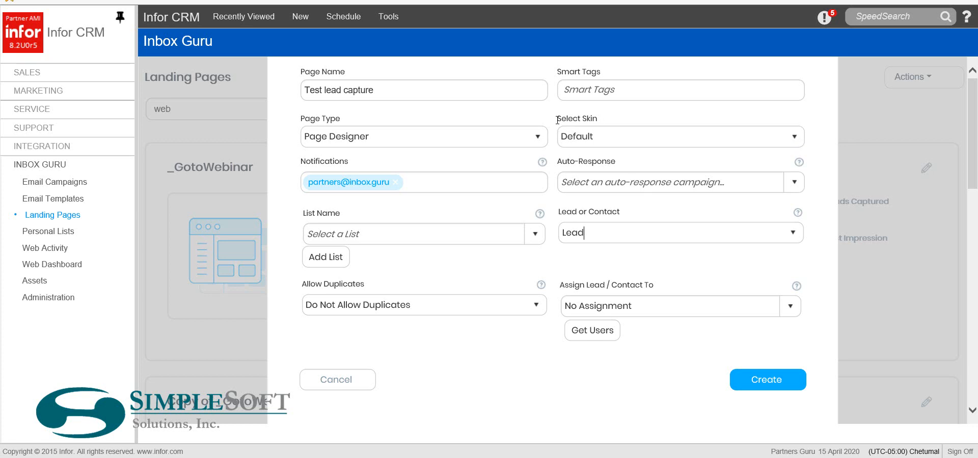
{"action": "left_click", "coordinate": [589, 135]}
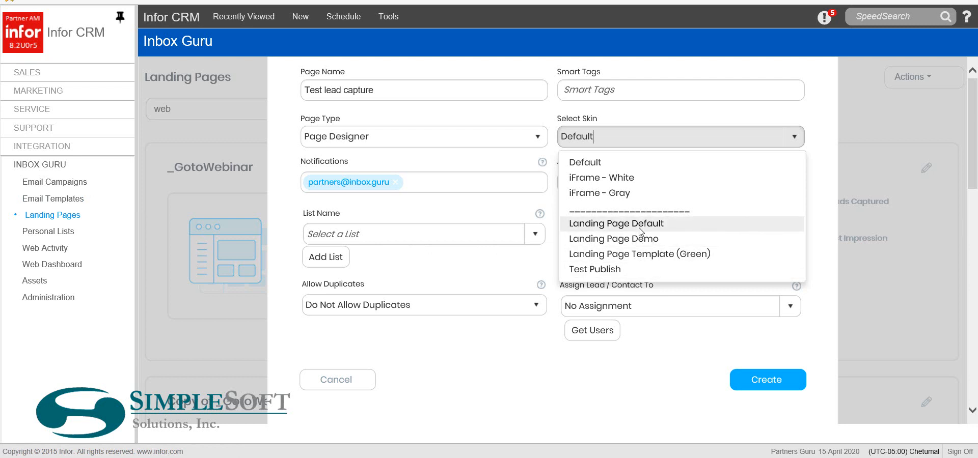
{"action": "left_click", "coordinate": [638, 128]}
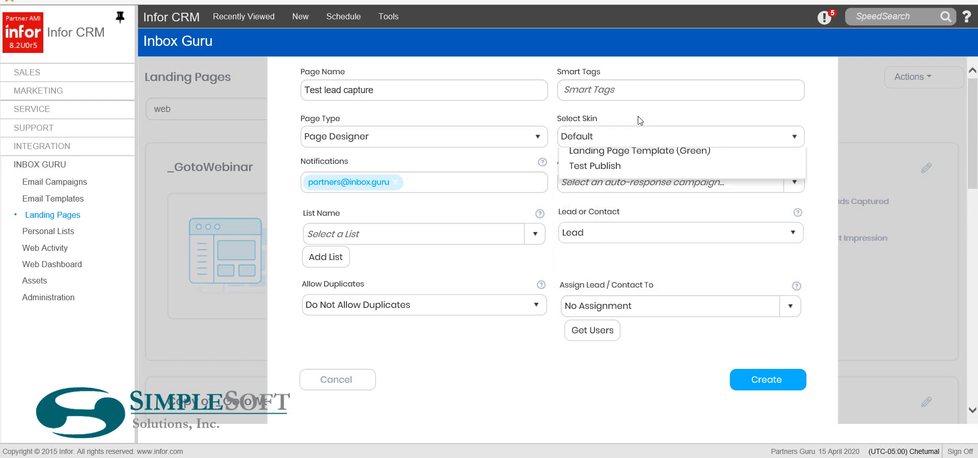
{"action": "left_click", "coordinate": [764, 383]}
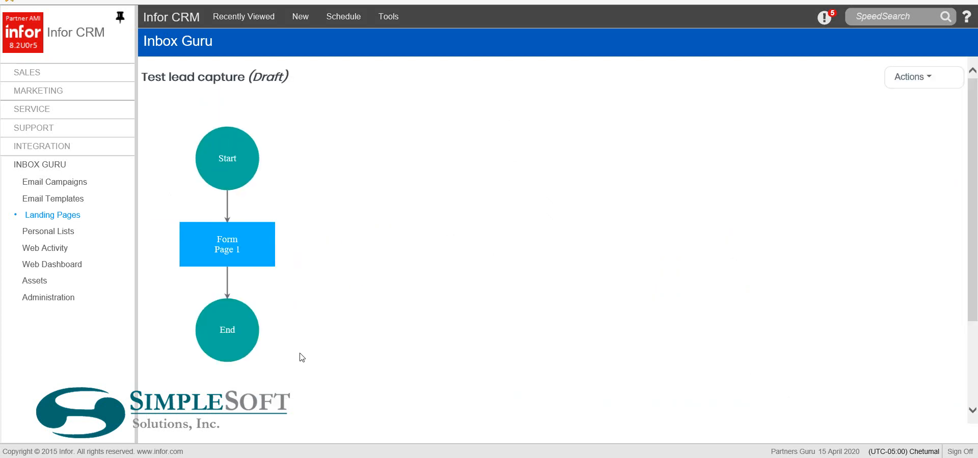
Step: Open the Form Page 1 step of the page flow using the Edit Form action
{"action": "double_click", "coordinate": [222, 245]}
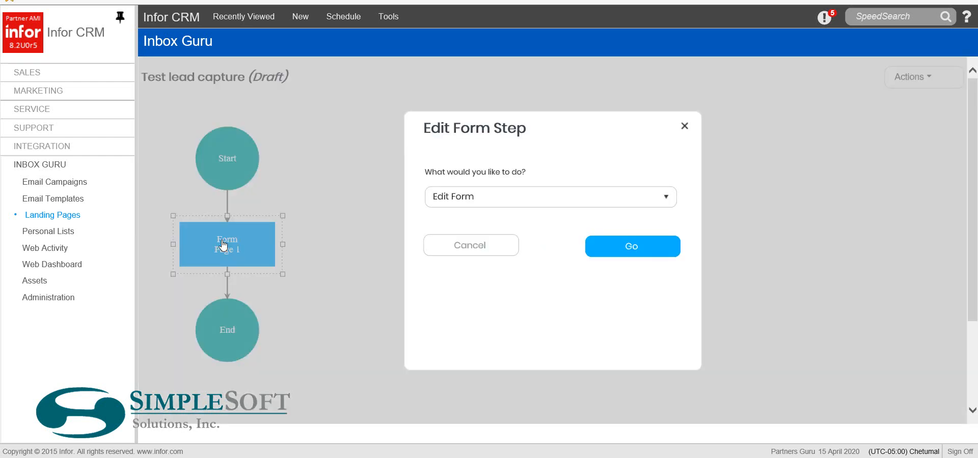
{"action": "left_click", "coordinate": [502, 201]}
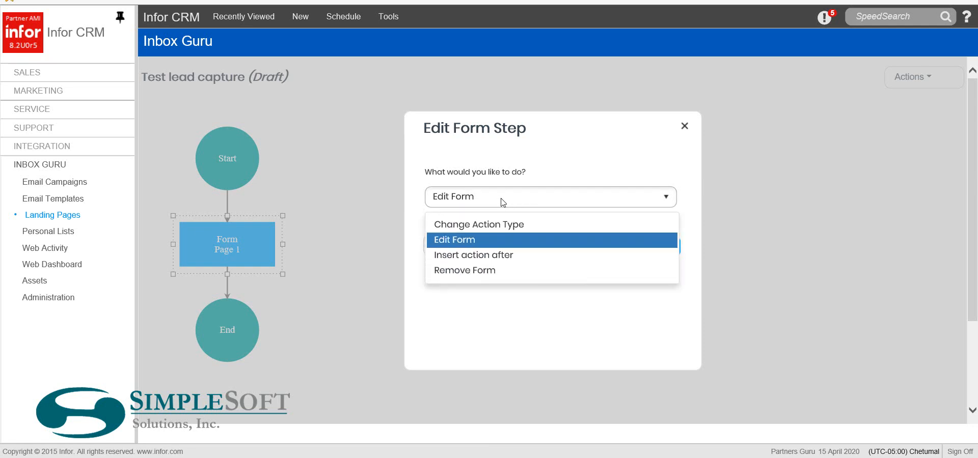
{"action": "left_click", "coordinate": [485, 241]}
{"action": "left_click", "coordinate": [638, 249]}
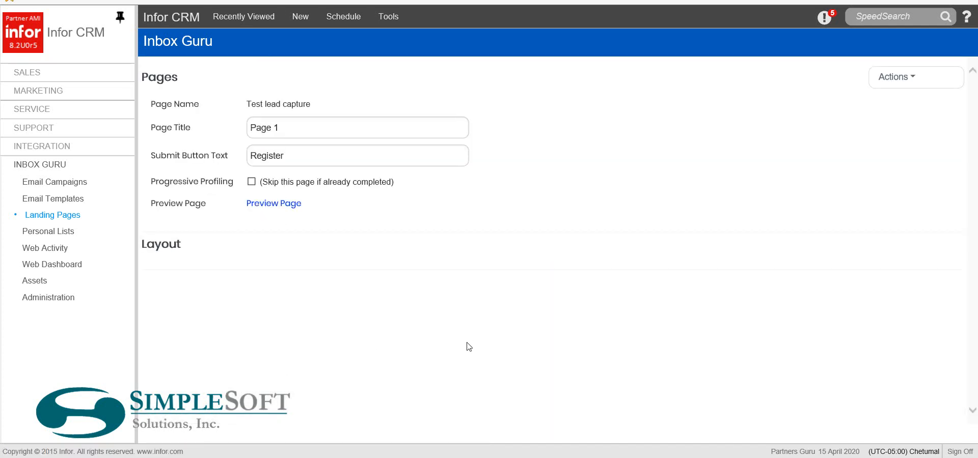
Step: Add a Single Textbox control to the Page 1 form
{"action": "left_click", "coordinate": [894, 84]}
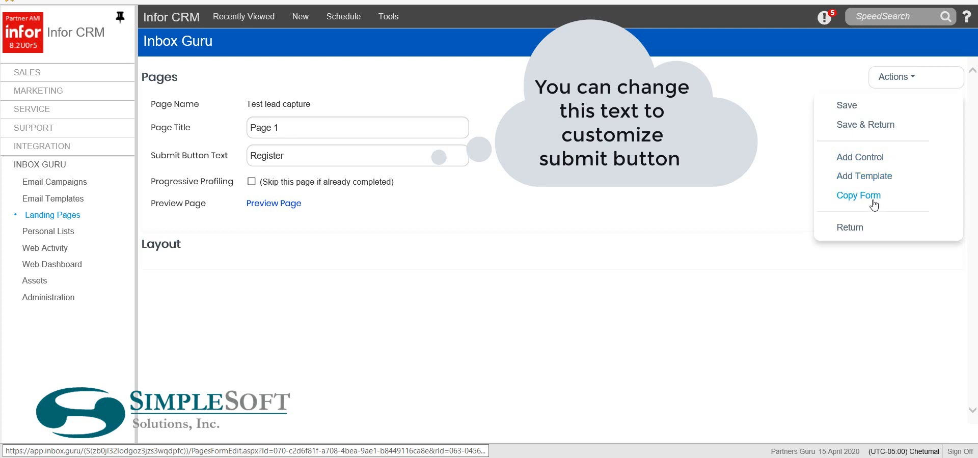
{"action": "mouse_move", "coordinate": [898, 84]}
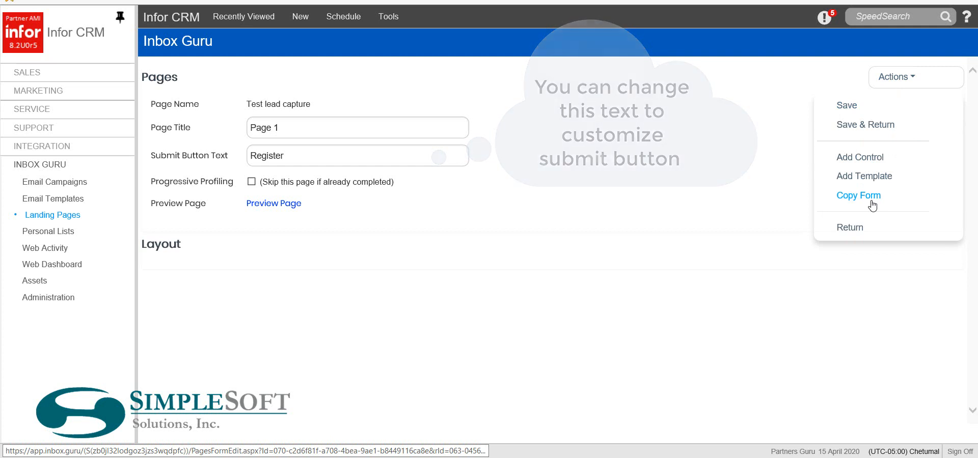
{"action": "left_click", "coordinate": [867, 163]}
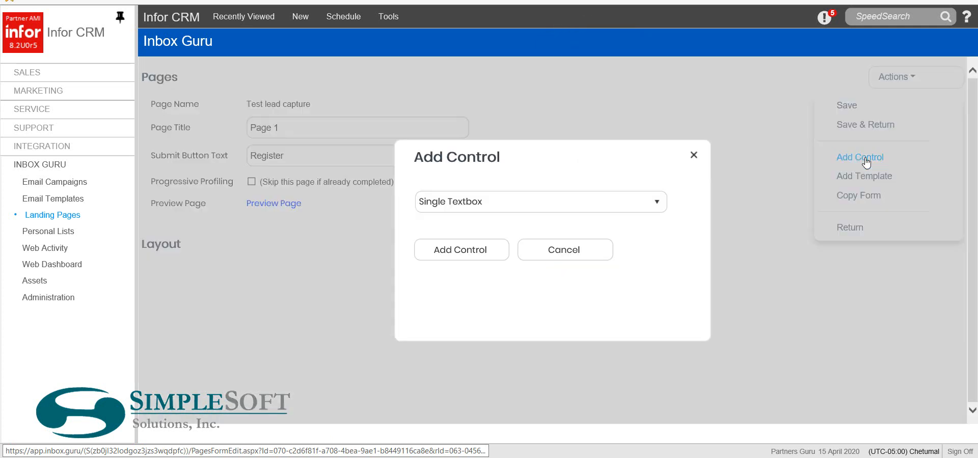
{"action": "left_click", "coordinate": [657, 204]}
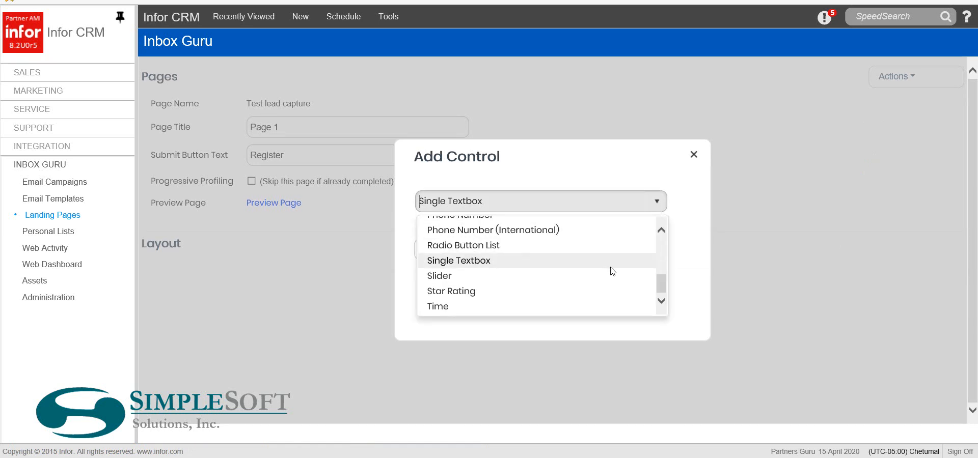
{"action": "scroll", "coordinate": [612, 271], "scroll_direction": "up", "scroll_amount": 3}
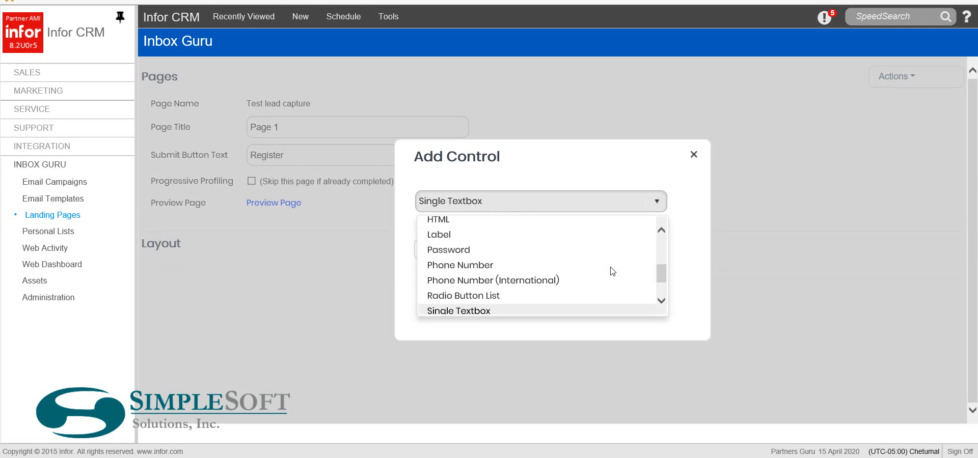
{"action": "scroll", "coordinate": [613, 272], "scroll_direction": "up", "scroll_amount": 3}
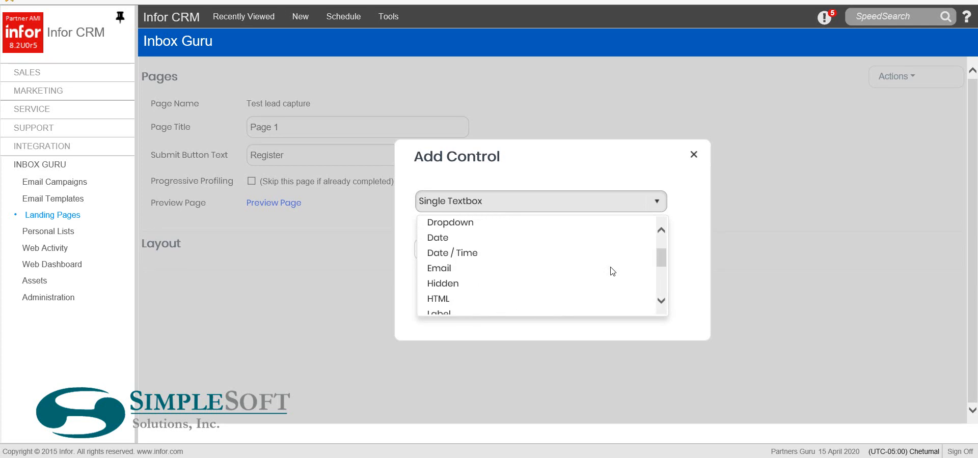
{"action": "scroll", "coordinate": [612, 272], "scroll_direction": "up", "scroll_amount": 2}
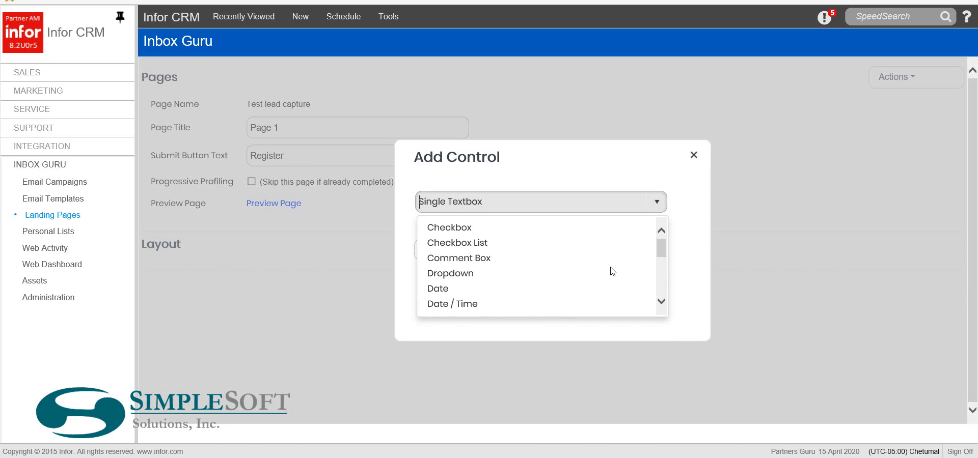
{"action": "scroll", "coordinate": [612, 271], "scroll_direction": "down", "scroll_amount": 2}
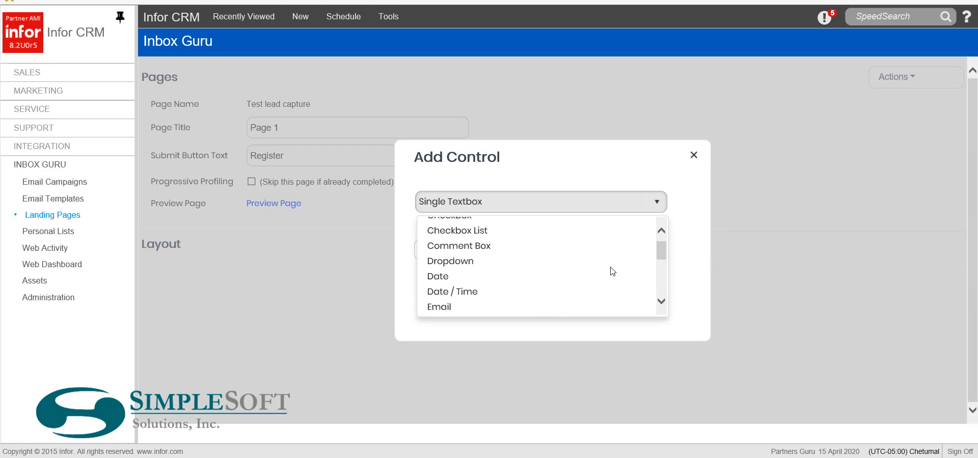
{"action": "scroll", "coordinate": [612, 271], "scroll_direction": "up", "scroll_amount": 2}
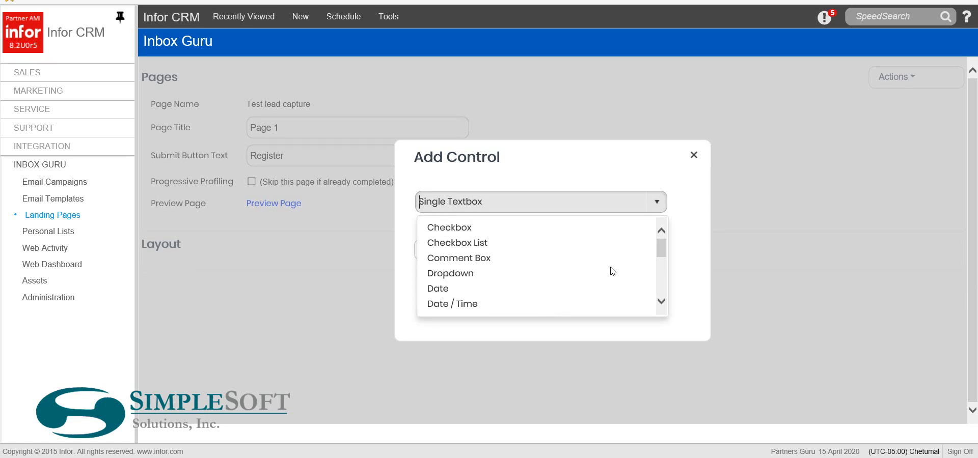
{"action": "scroll", "coordinate": [612, 271], "scroll_direction": "down", "scroll_amount": 5}
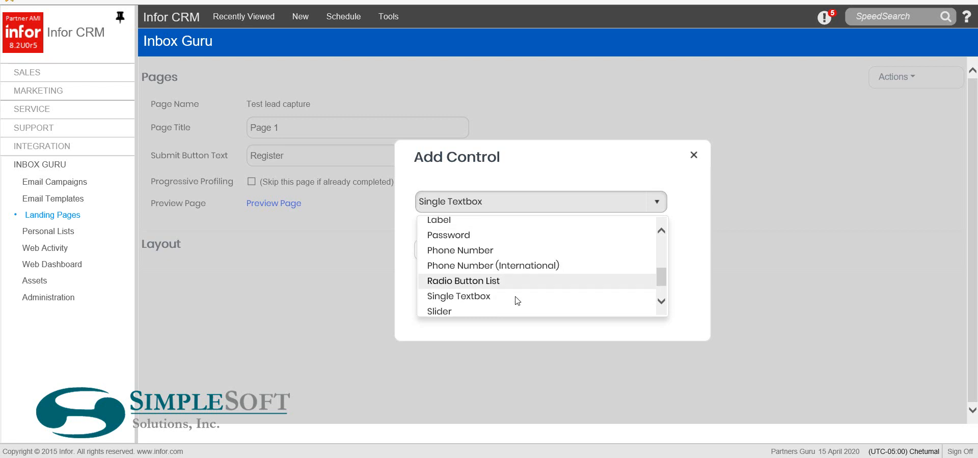
{"action": "left_click", "coordinate": [507, 296]}
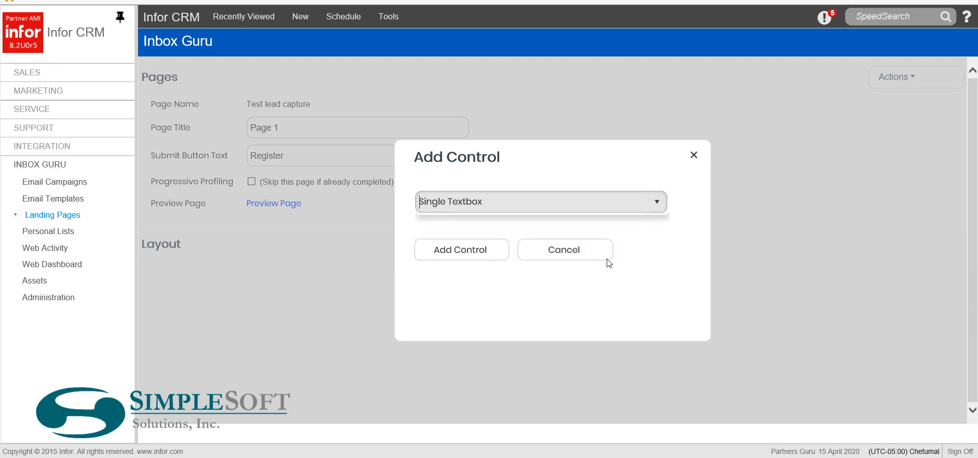
{"action": "left_click", "coordinate": [486, 260]}
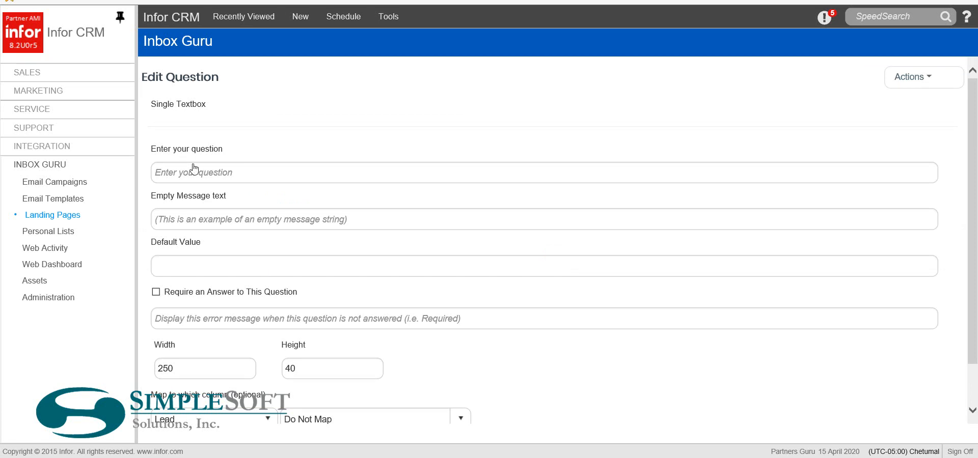
Step: Enter "FIrst name" as the textbox question and require an answer with the error message "Required answer"
{"action": "left_click", "coordinate": [202, 181]}
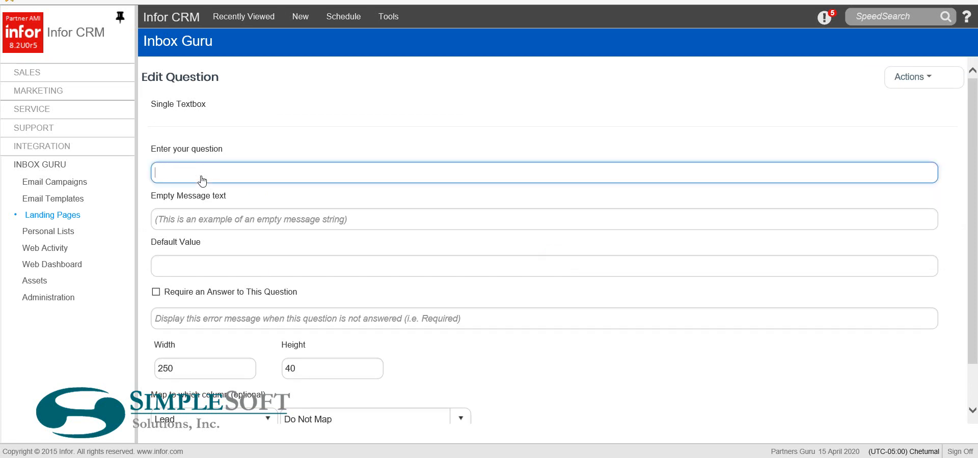
{"action": "type", "text": "FIrst name"}
{"action": "left_click", "coordinate": [156, 294]}
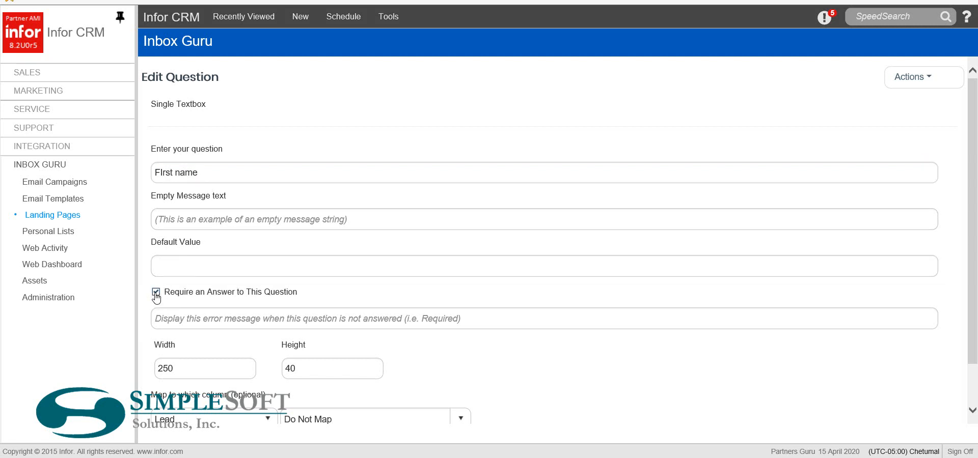
{"action": "scroll", "coordinate": [149, 322], "scroll_direction": "down", "scroll_amount": 1}
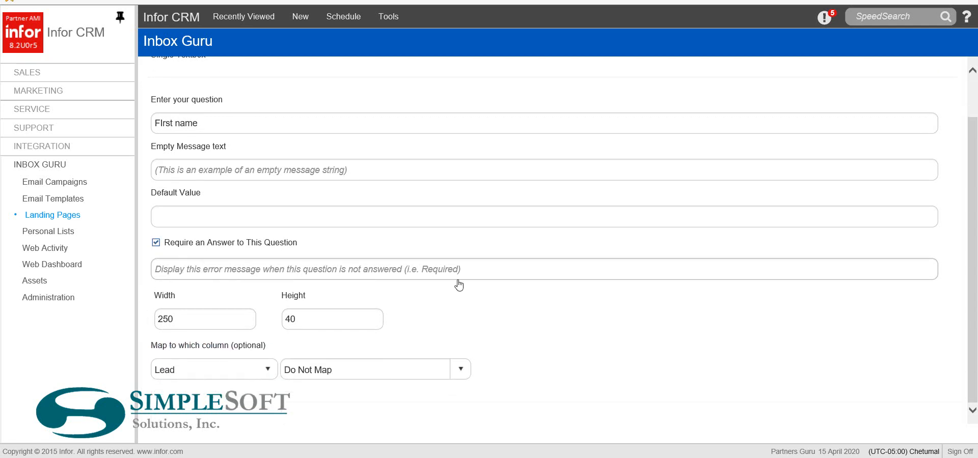
{"action": "left_click", "coordinate": [181, 275]}
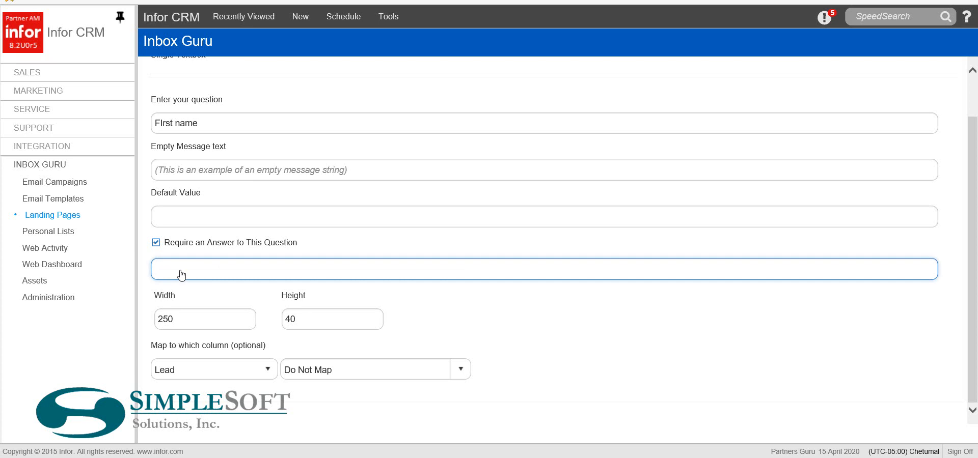
{"action": "type", "text": "Required answer"}
{"action": "left_click", "coordinate": [219, 302]}
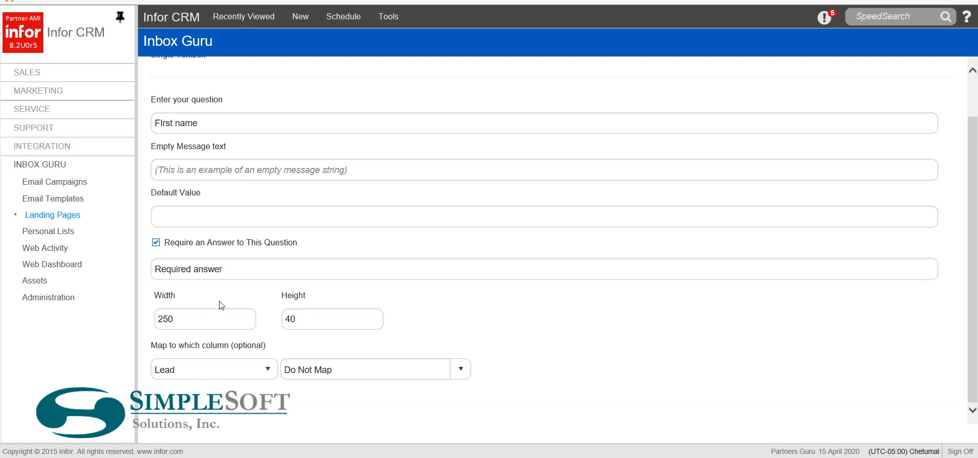
Step: Map the textbox question to the Lead's First Name column, then save it and return to the form page
{"action": "left_click", "coordinate": [192, 375]}
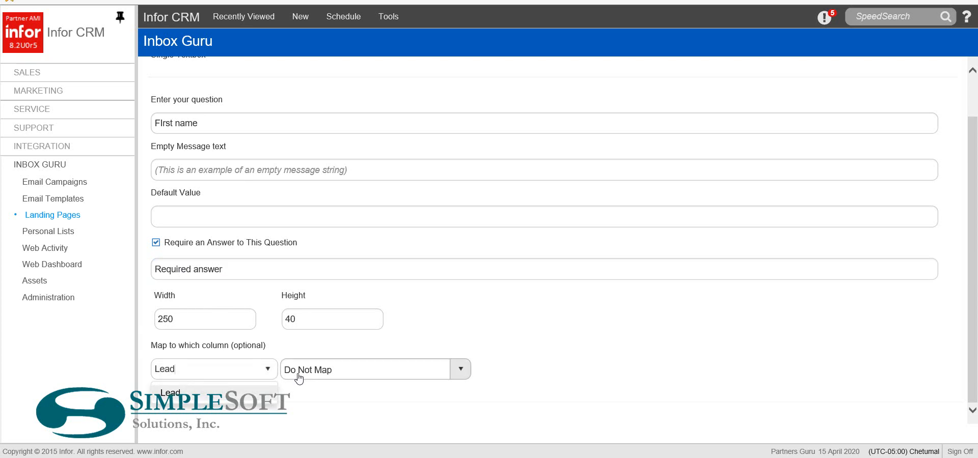
{"action": "left_click", "coordinate": [509, 360]}
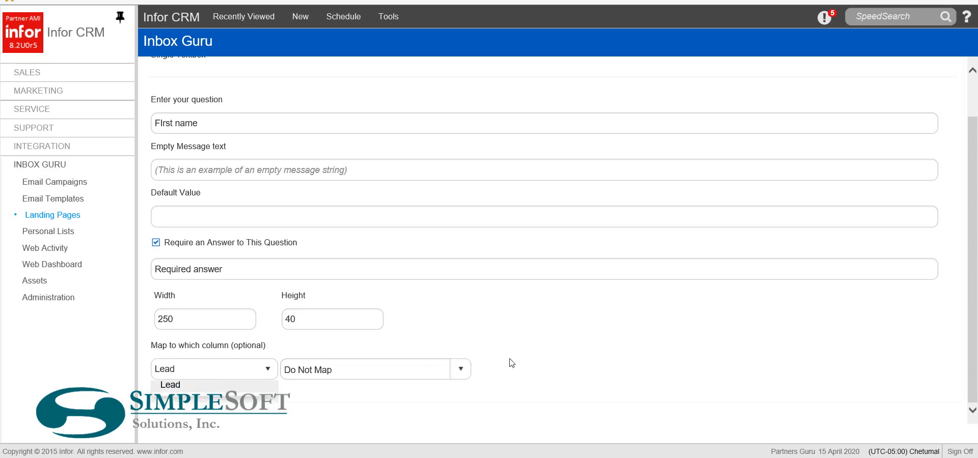
{"action": "left_click", "coordinate": [461, 371]}
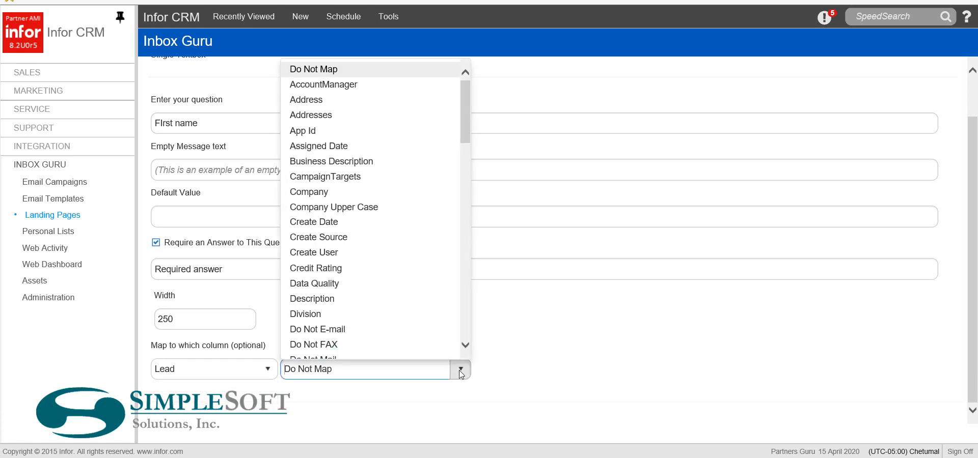
{"action": "scroll", "coordinate": [410, 351], "scroll_direction": "down", "scroll_amount": 4}
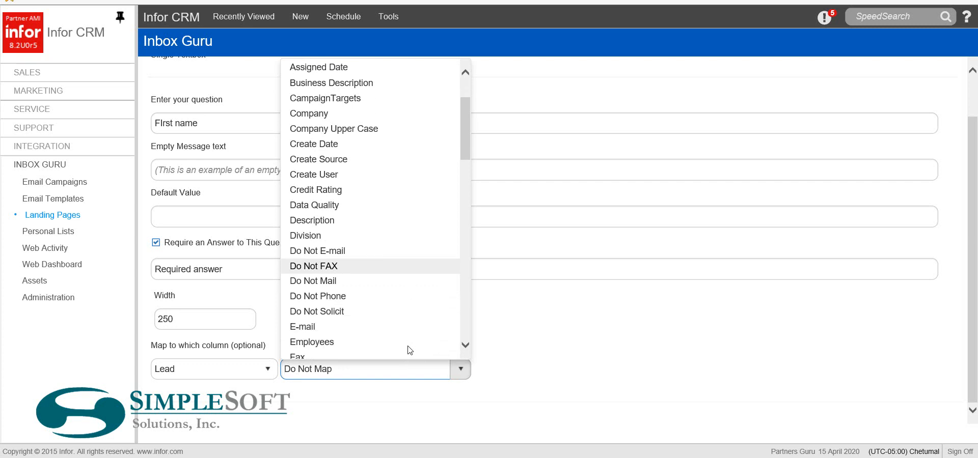
{"action": "scroll", "coordinate": [410, 351], "scroll_direction": "down", "scroll_amount": 2}
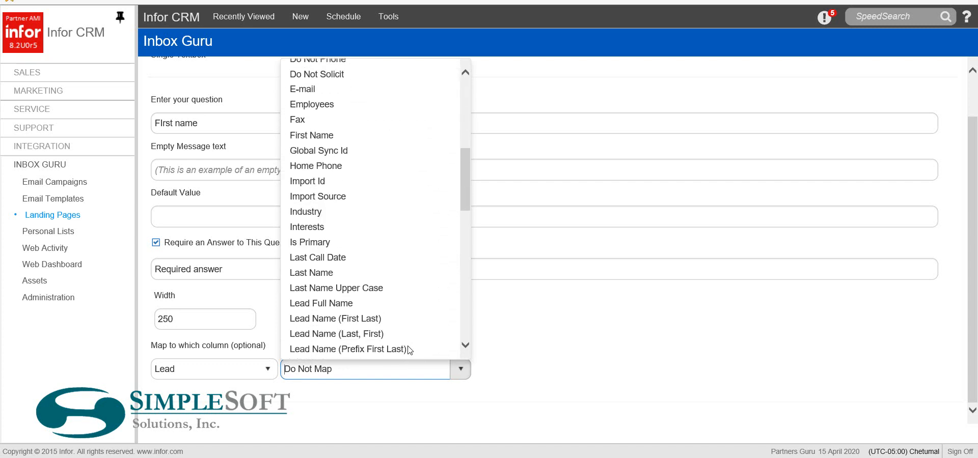
{"action": "scroll", "coordinate": [410, 350], "scroll_direction": "down", "scroll_amount": 1}
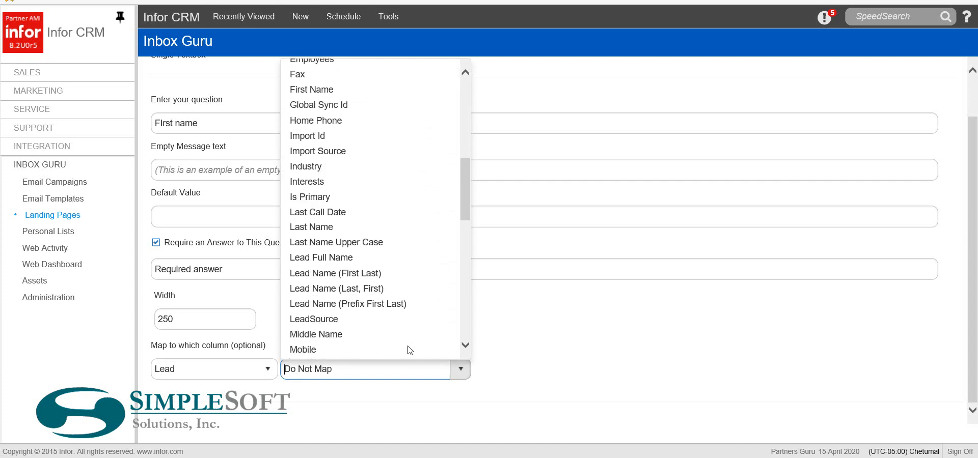
{"action": "scroll", "coordinate": [410, 350], "scroll_direction": "down", "scroll_amount": 1}
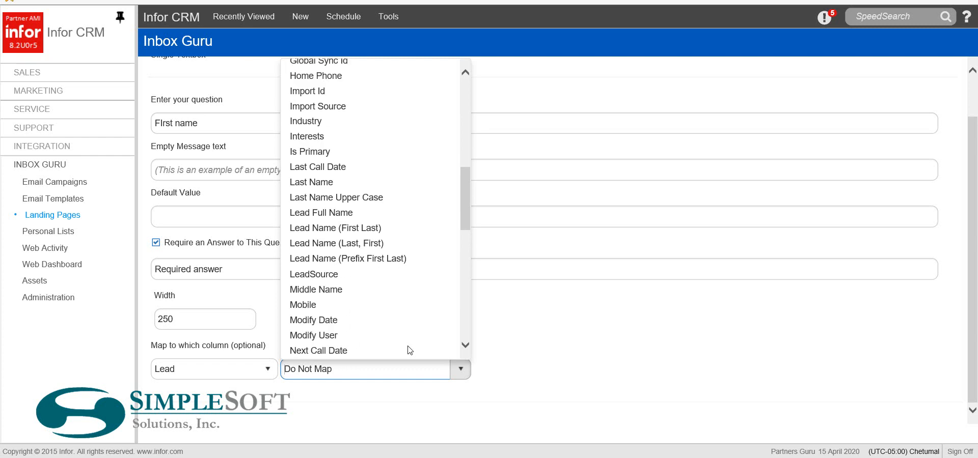
{"action": "scroll", "coordinate": [410, 351], "scroll_direction": "up", "scroll_amount": 2}
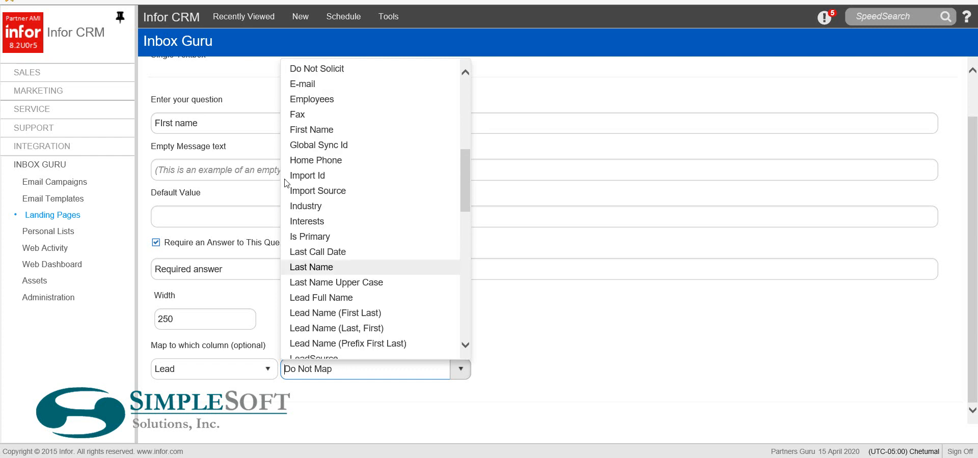
{"action": "left_click", "coordinate": [323, 131]}
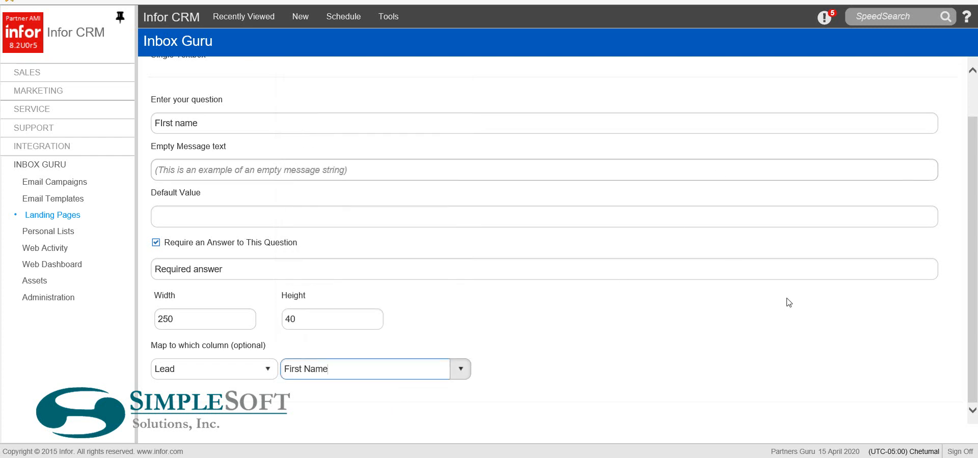
{"action": "scroll", "coordinate": [790, 305], "scroll_direction": "up", "scroll_amount": 1}
{"action": "left_click", "coordinate": [910, 76]}
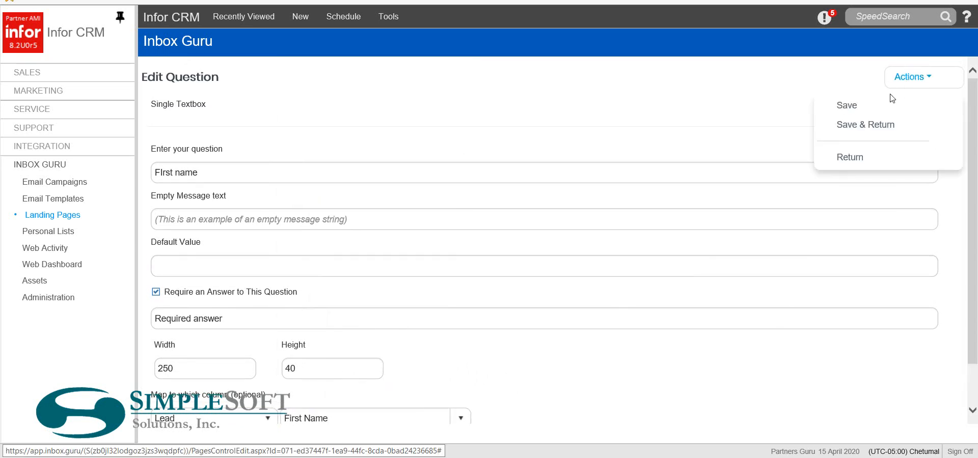
{"action": "left_click", "coordinate": [872, 131]}
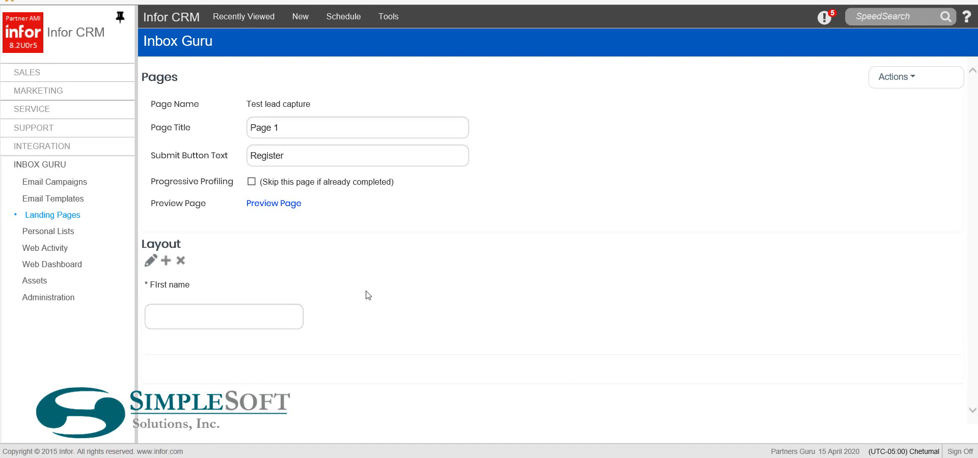
Step: Add a Dropdown control to the form as its second question
{"action": "left_click", "coordinate": [921, 84]}
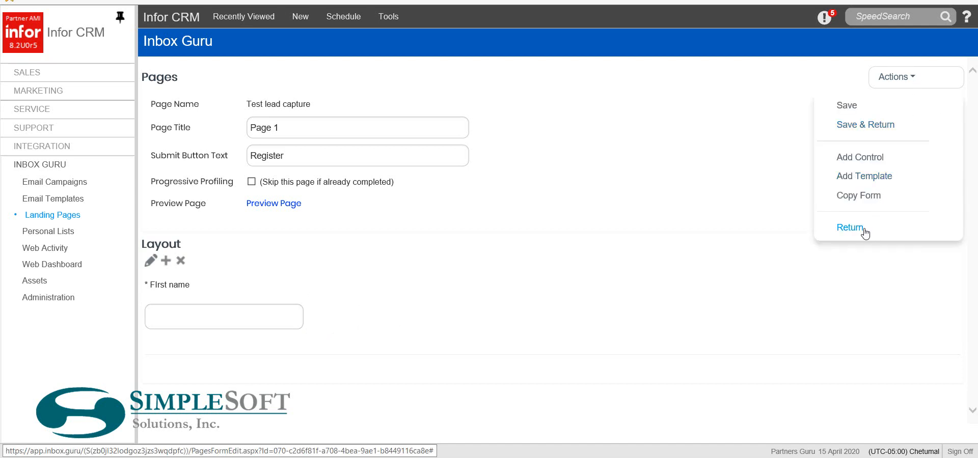
{"action": "left_click", "coordinate": [873, 161]}
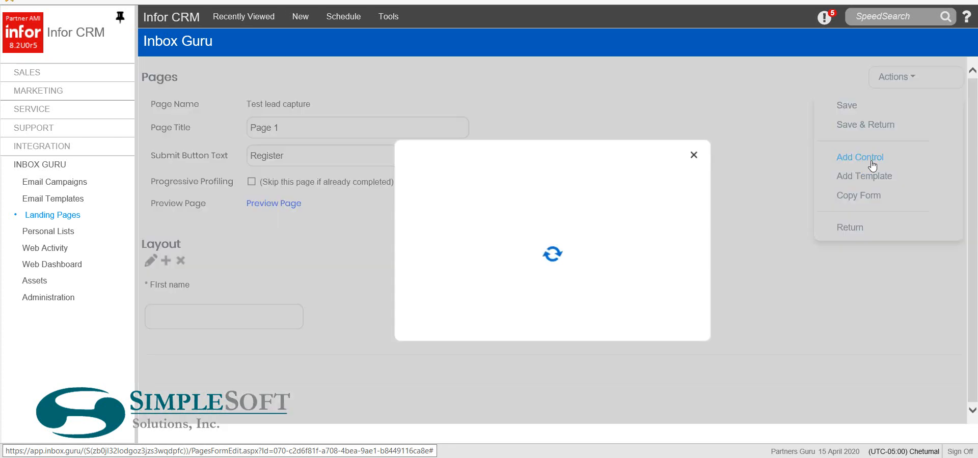
{"action": "left_click", "coordinate": [489, 205]}
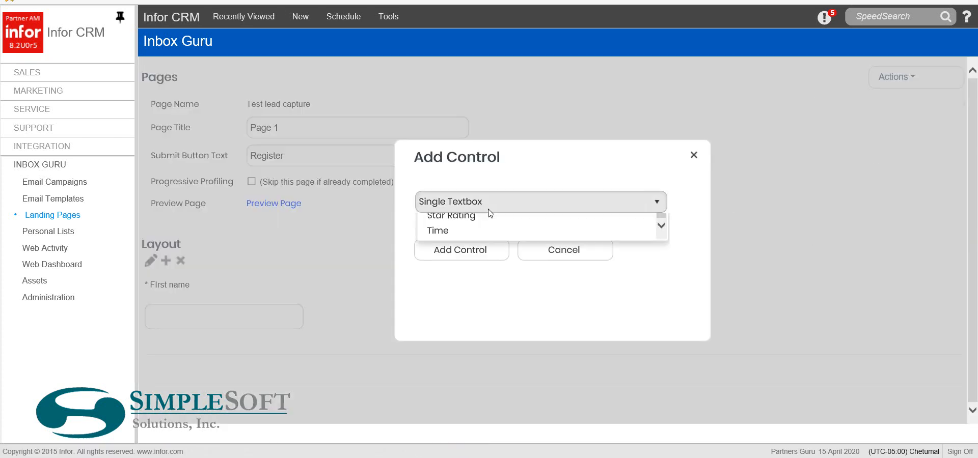
{"action": "scroll", "coordinate": [516, 279], "scroll_direction": "up", "scroll_amount": 5}
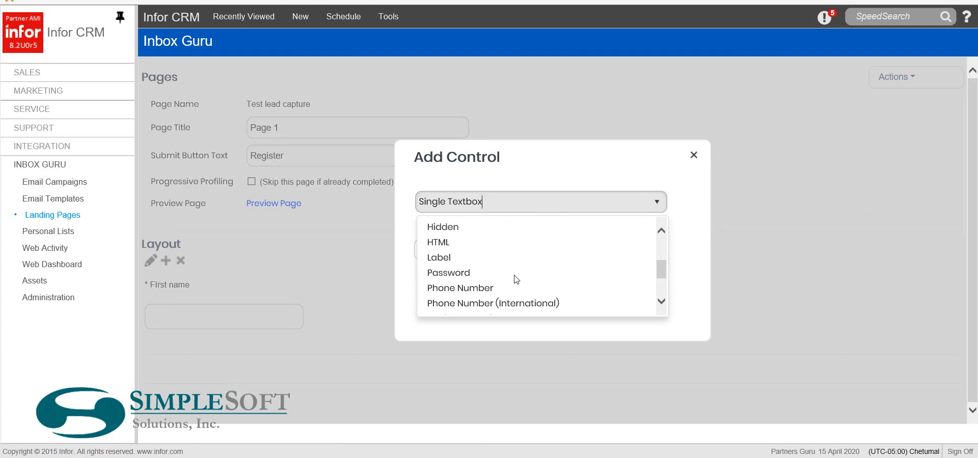
{"action": "scroll", "coordinate": [516, 280], "scroll_direction": "up", "scroll_amount": 3}
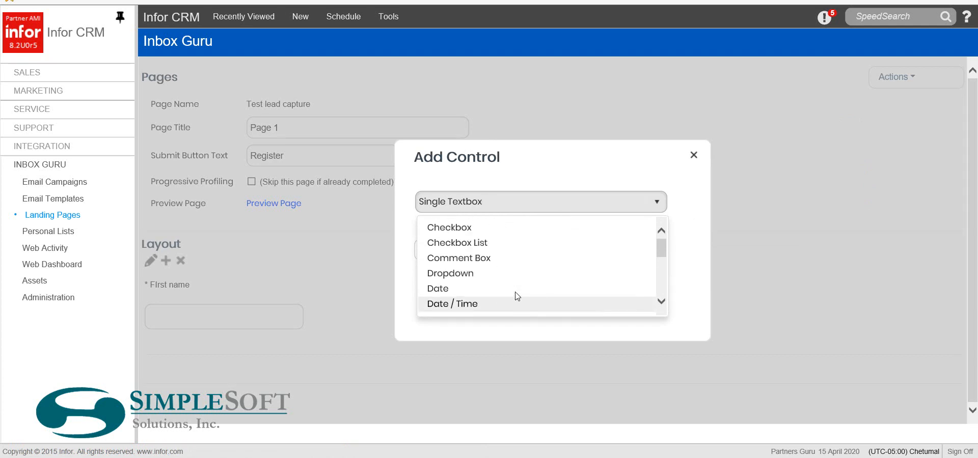
{"action": "left_click", "coordinate": [469, 280]}
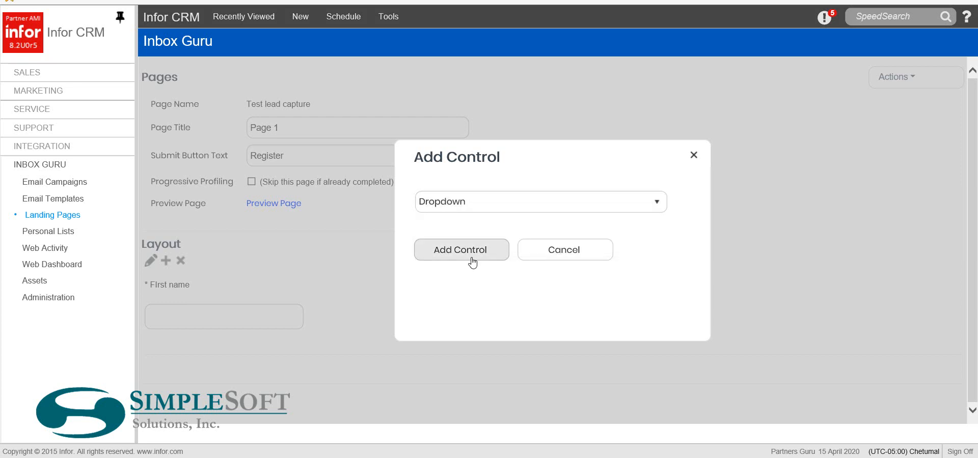
{"action": "left_click", "coordinate": [470, 262]}
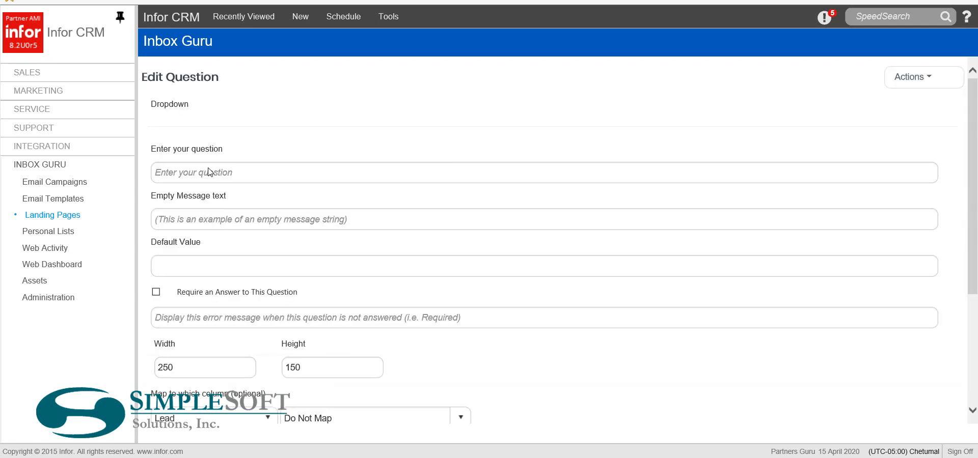
Step: Enter "State" as the dropdown question and require an answer to it
{"action": "left_click", "coordinate": [209, 172]}
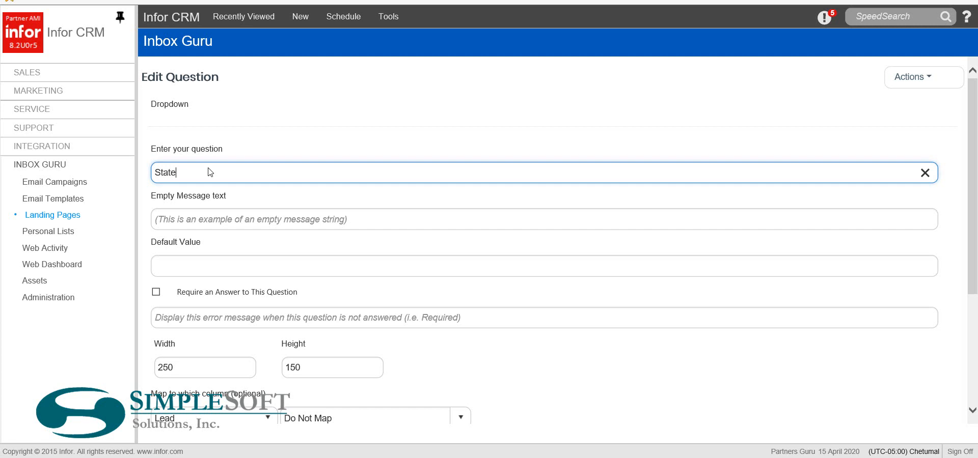
{"action": "left_click", "coordinate": [157, 292]}
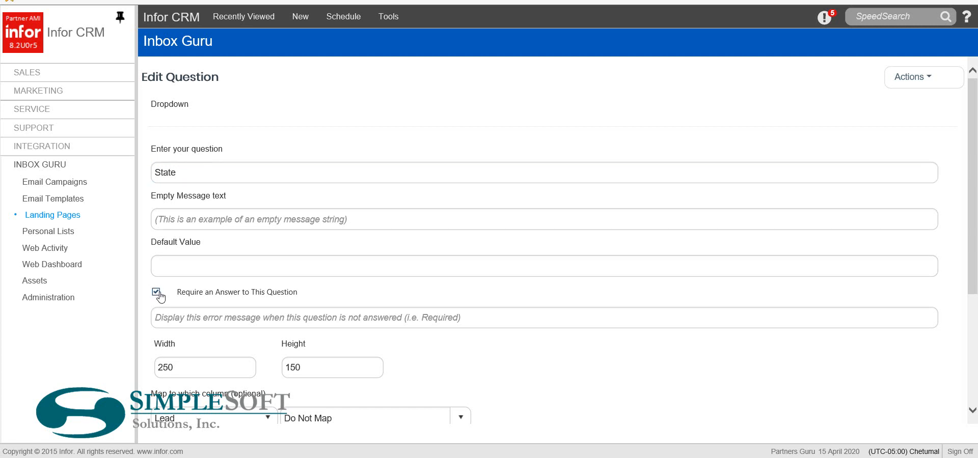
Step: Open a blank option record for the State dropdown, ready for its display text
{"action": "scroll", "coordinate": [158, 297], "scroll_direction": "down", "scroll_amount": 4}
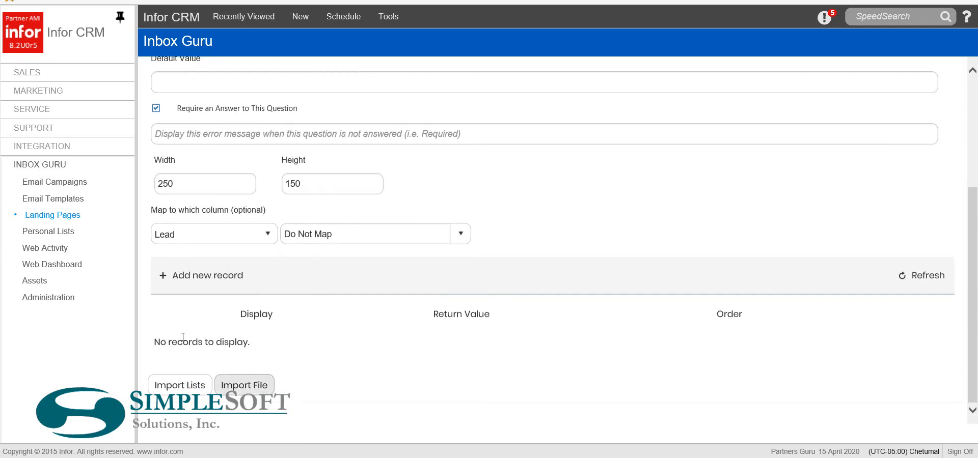
{"action": "left_click", "coordinate": [164, 284]}
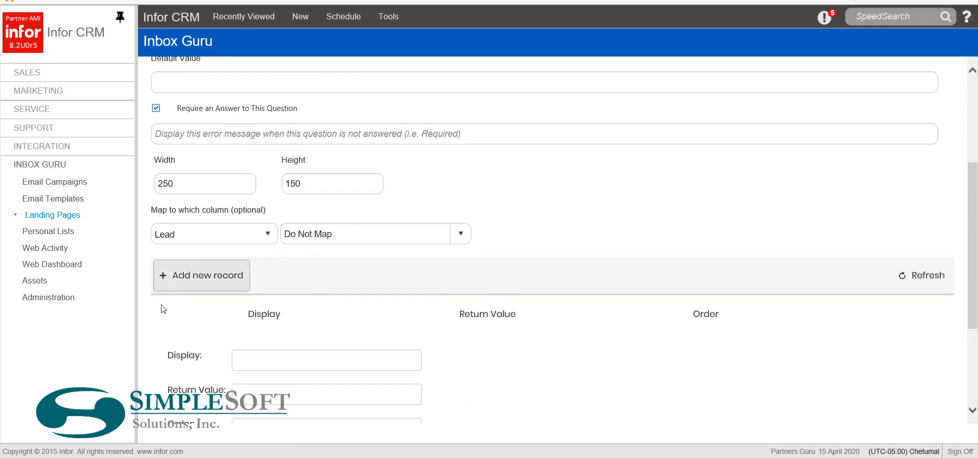
{"action": "scroll", "coordinate": [163, 338], "scroll_direction": "down", "scroll_amount": 3}
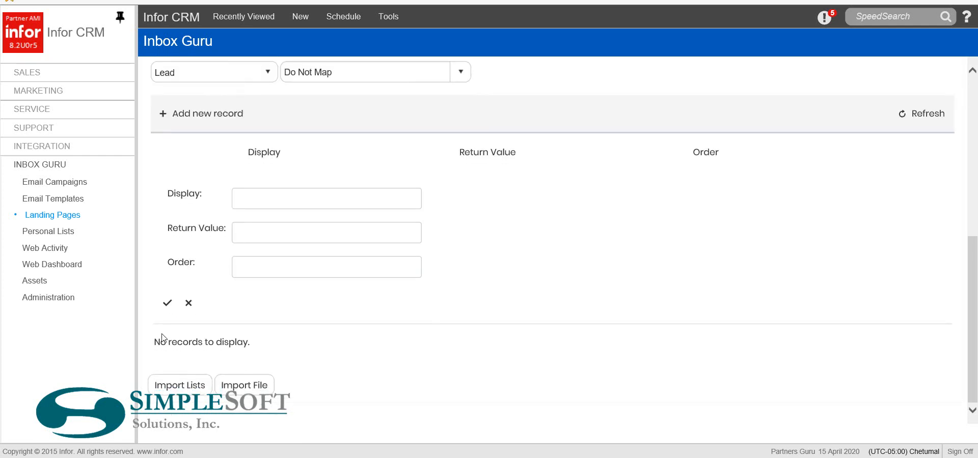
{"action": "left_click", "coordinate": [294, 204]}
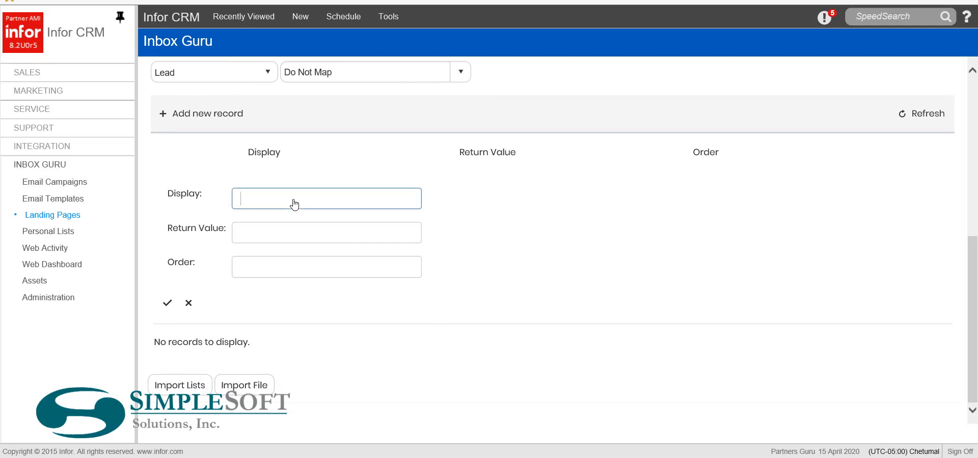
Step: Import the predefined list "States return digit code" as the dropdown's options
{"action": "left_click", "coordinate": [176, 386]}
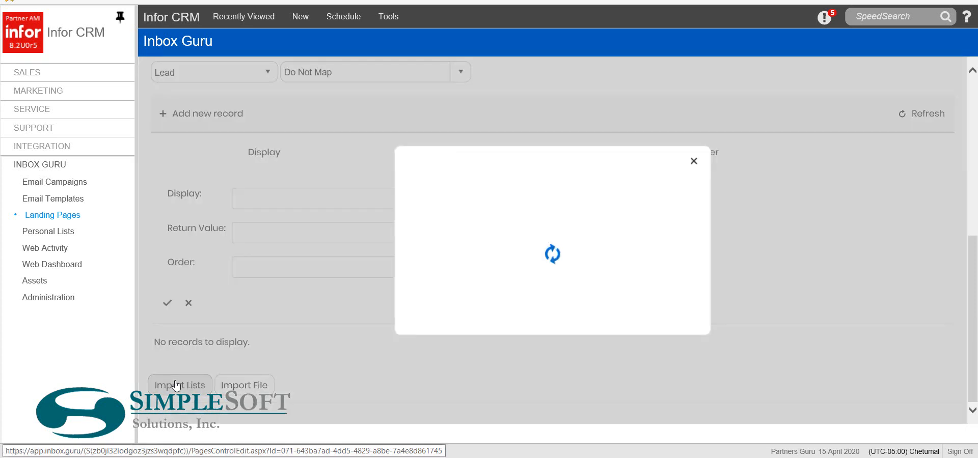
{"action": "left_click", "coordinate": [456, 208]}
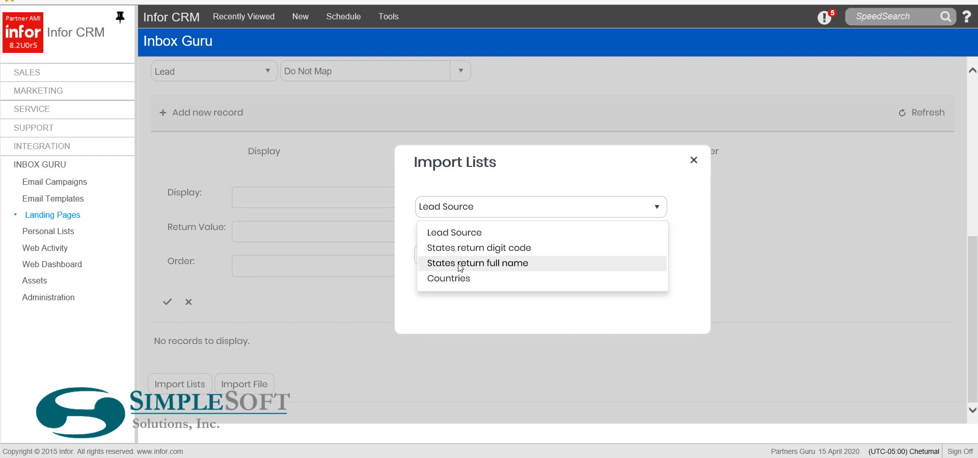
{"action": "left_click", "coordinate": [461, 248]}
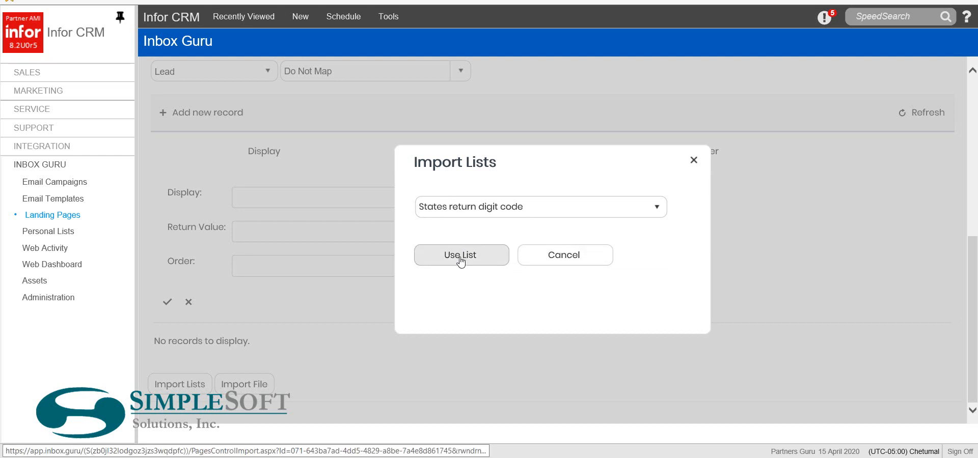
{"action": "left_click", "coordinate": [461, 258]}
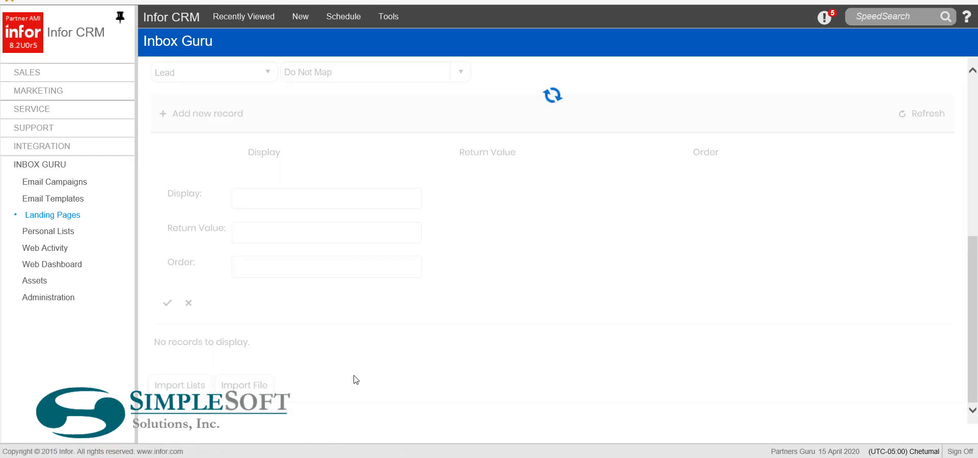
Step: Examine the imported state options with their return values, order numbers and paging
{"action": "scroll", "coordinate": [373, 332], "scroll_direction": "down", "scroll_amount": 1}
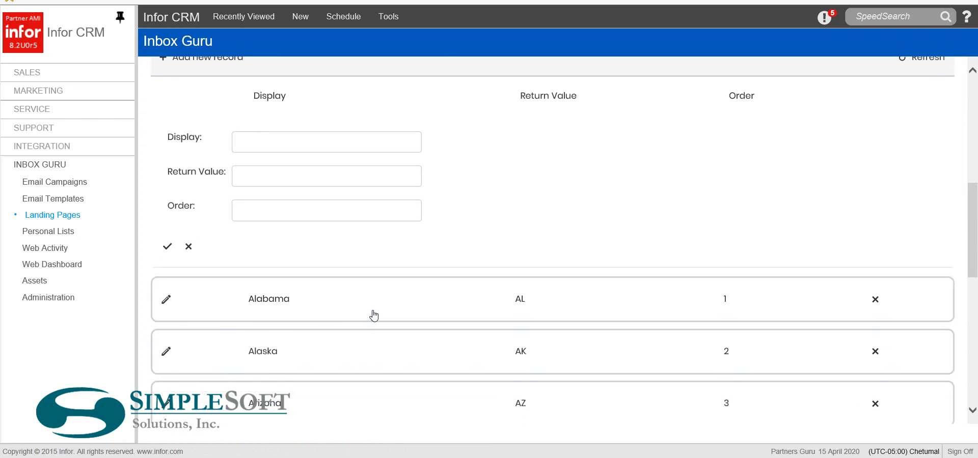
{"action": "scroll", "coordinate": [374, 315], "scroll_direction": "down", "scroll_amount": 1}
{"action": "scroll", "coordinate": [374, 315], "scroll_direction": "up", "scroll_amount": 3}
{"action": "scroll", "coordinate": [373, 316], "scroll_direction": "down", "scroll_amount": 4}
{"action": "scroll", "coordinate": [374, 316], "scroll_direction": "up", "scroll_amount": 5}
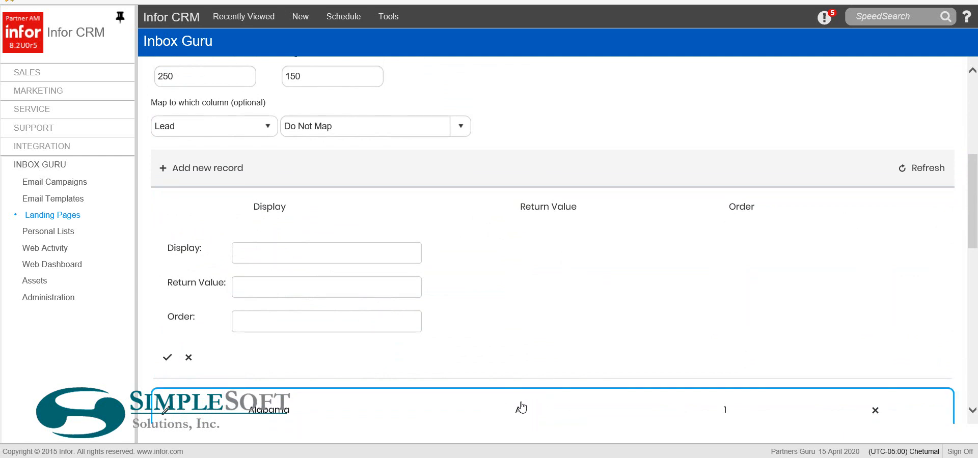
{"action": "scroll", "coordinate": [521, 408], "scroll_direction": "down", "scroll_amount": 2}
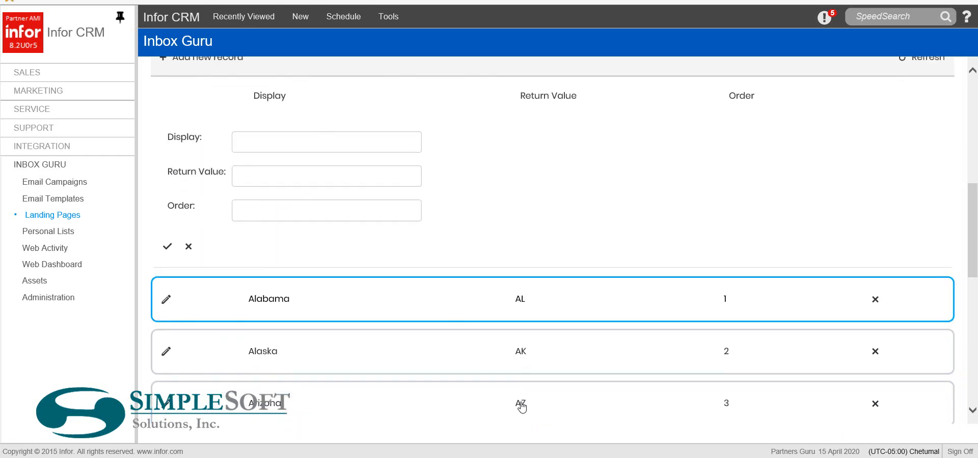
{"action": "scroll", "coordinate": [521, 408], "scroll_direction": "down", "scroll_amount": 5}
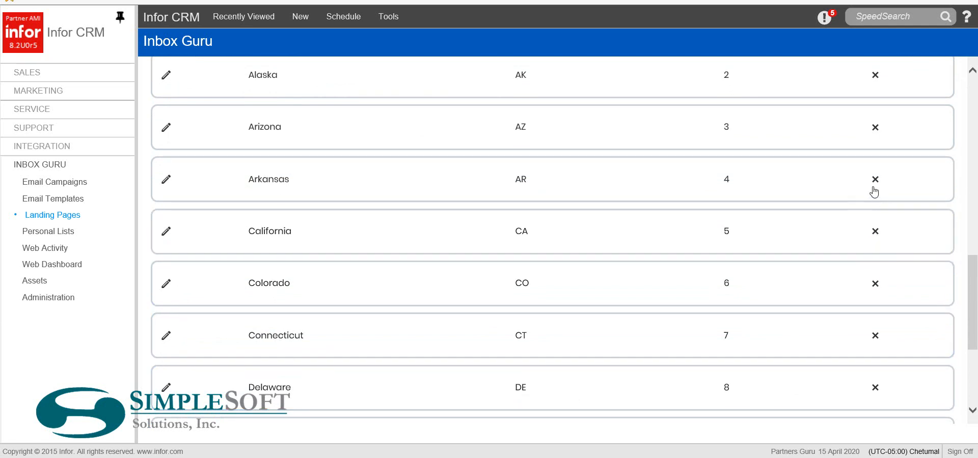
{"action": "scroll", "coordinate": [576, 362], "scroll_direction": "down", "scroll_amount": 4}
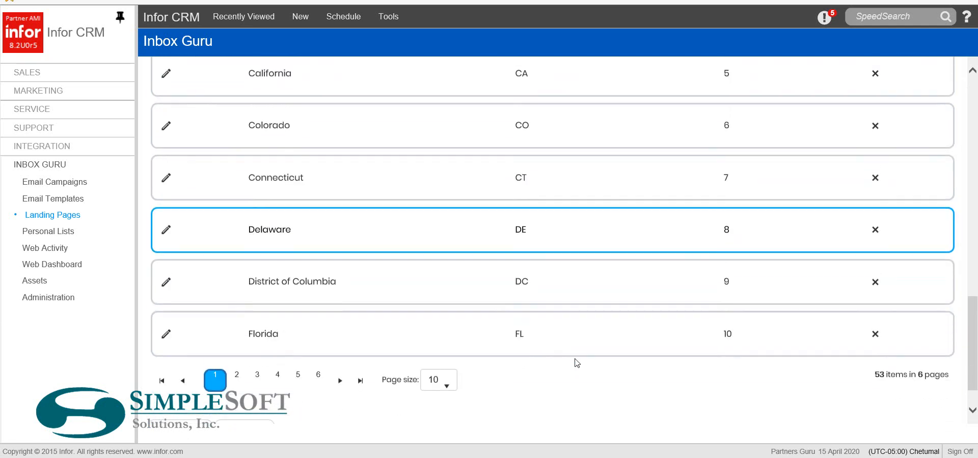
{"action": "scroll", "coordinate": [577, 363], "scroll_direction": "up", "scroll_amount": 10}
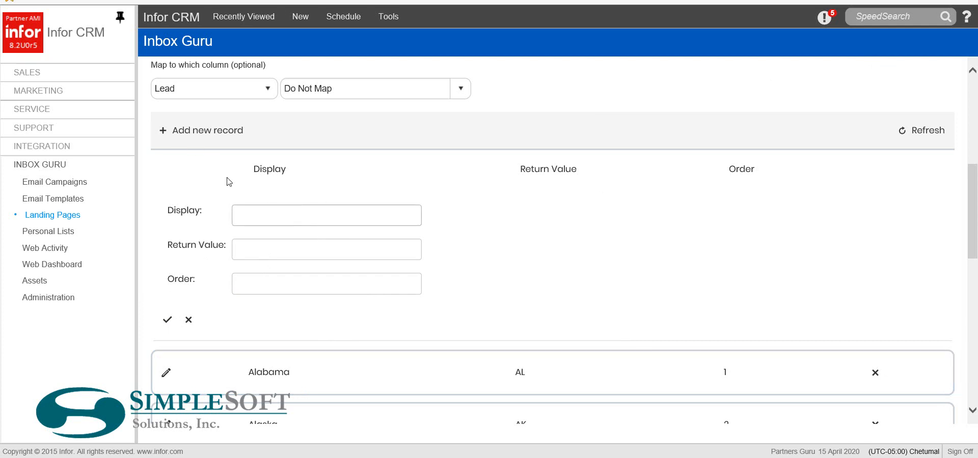
Step: Add an extra dropdown option with display text "PR" and order 51
{"action": "left_click", "coordinate": [263, 217]}
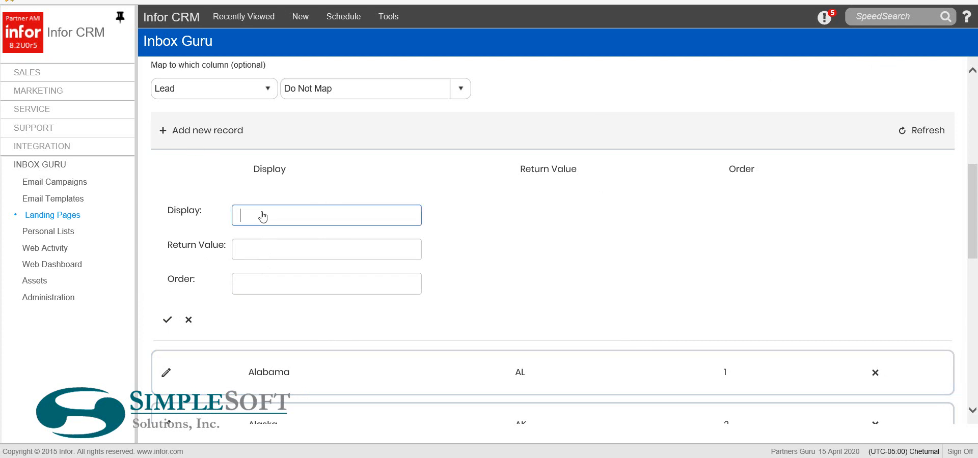
{"action": "type", "text": "PR"}
{"action": "scroll", "coordinate": [270, 300], "scroll_direction": "up", "scroll_amount": 1}
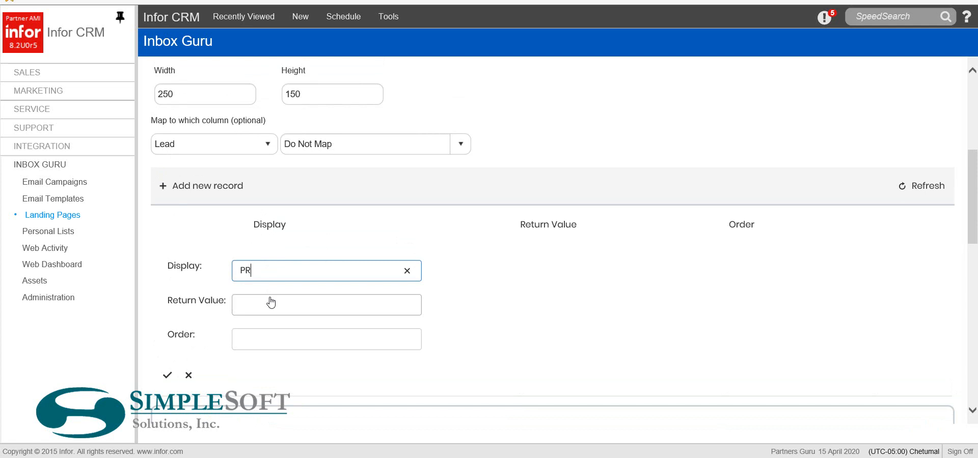
{"action": "left_click", "coordinate": [271, 343]}
{"action": "type", "text": "5"}
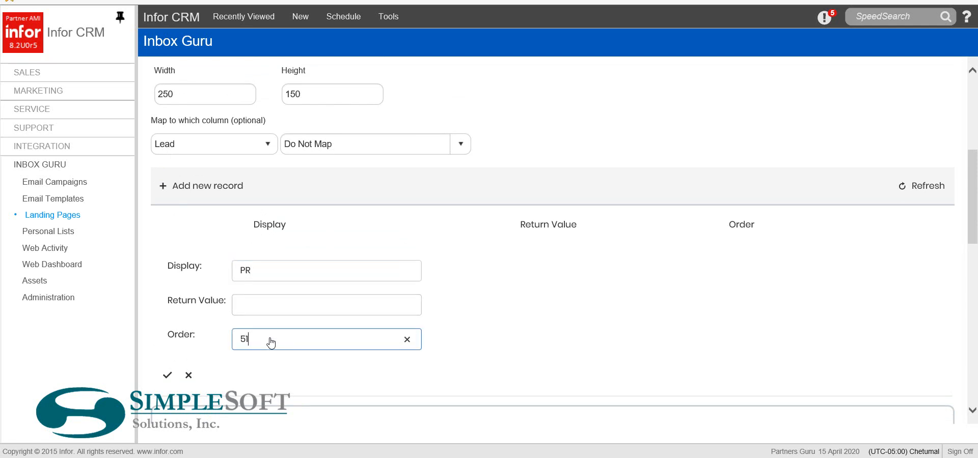
{"action": "left_click", "coordinate": [166, 378]}
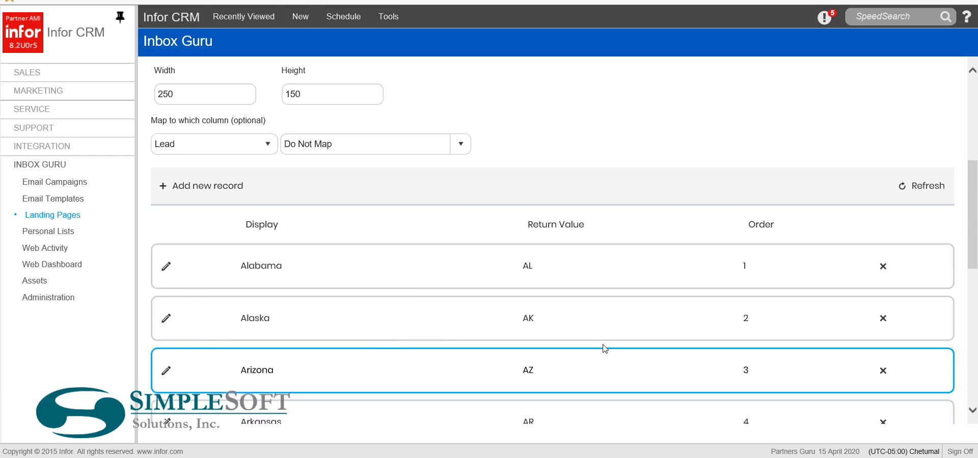
Step: Save the State dropdown question and return to the form page
{"action": "scroll", "coordinate": [605, 346], "scroll_direction": "up", "scroll_amount": 5}
{"action": "left_click", "coordinate": [912, 77]}
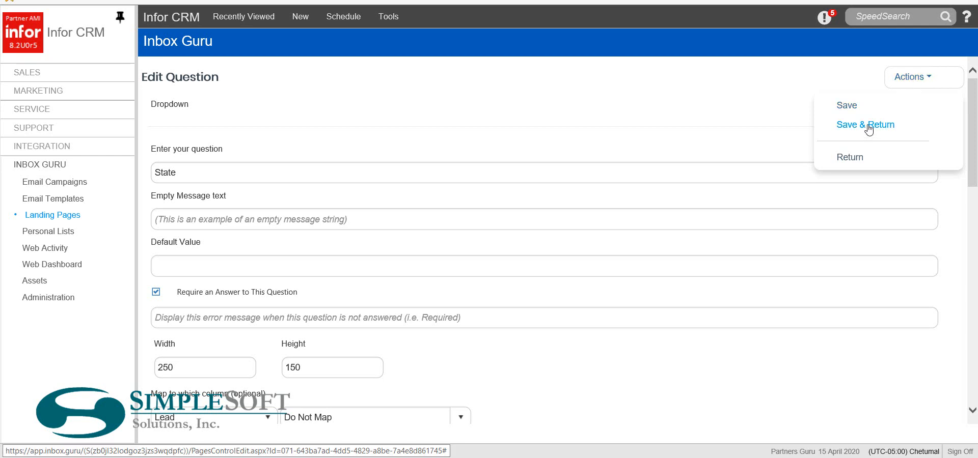
{"action": "left_click", "coordinate": [868, 128]}
Step: Add a Checkbox List control to the form as its third question
{"action": "scroll", "coordinate": [830, 239], "scroll_direction": "up", "scroll_amount": 2}
{"action": "left_click", "coordinate": [899, 78]}
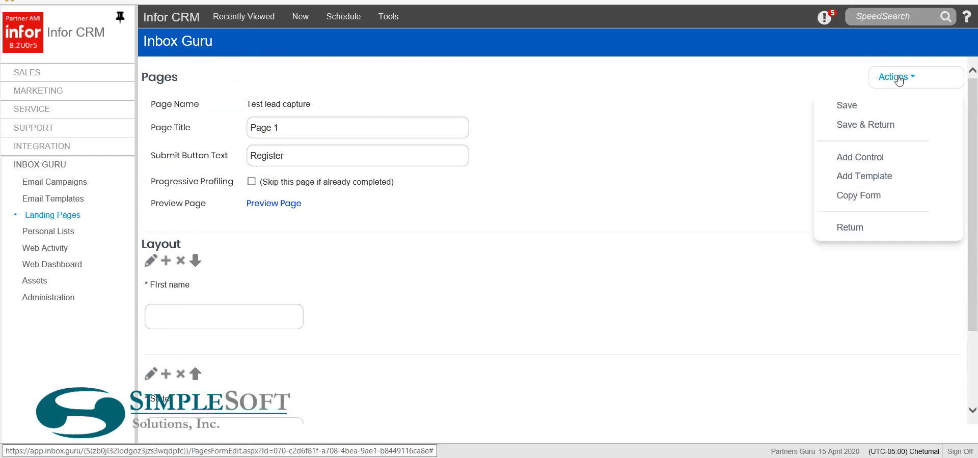
{"action": "left_click", "coordinate": [871, 158]}
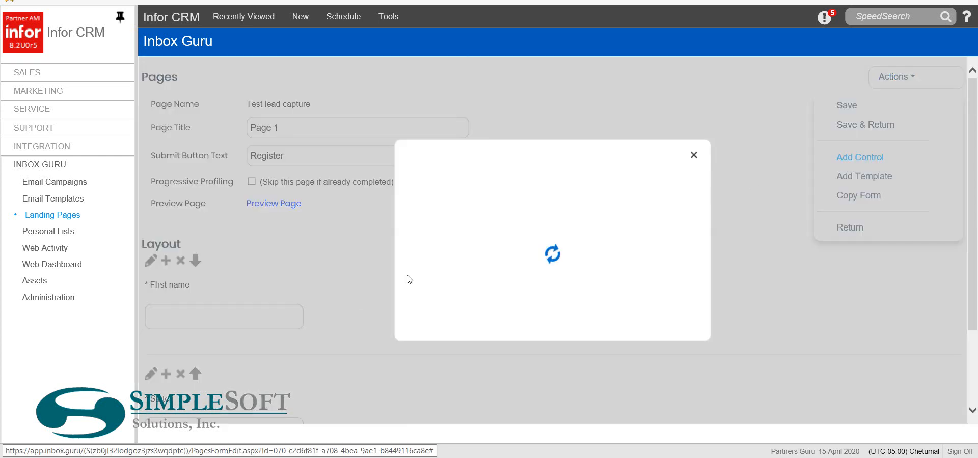
{"action": "left_click", "coordinate": [447, 206]}
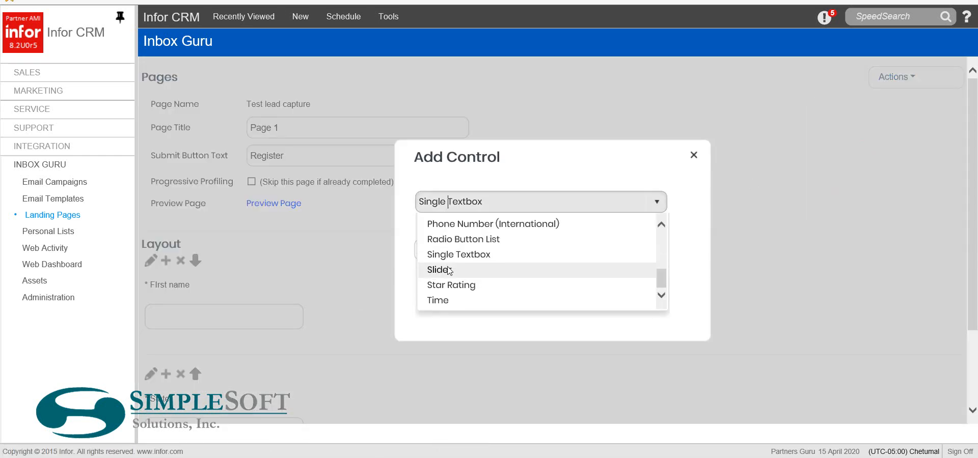
{"action": "scroll", "coordinate": [451, 275], "scroll_direction": "up", "scroll_amount": 5}
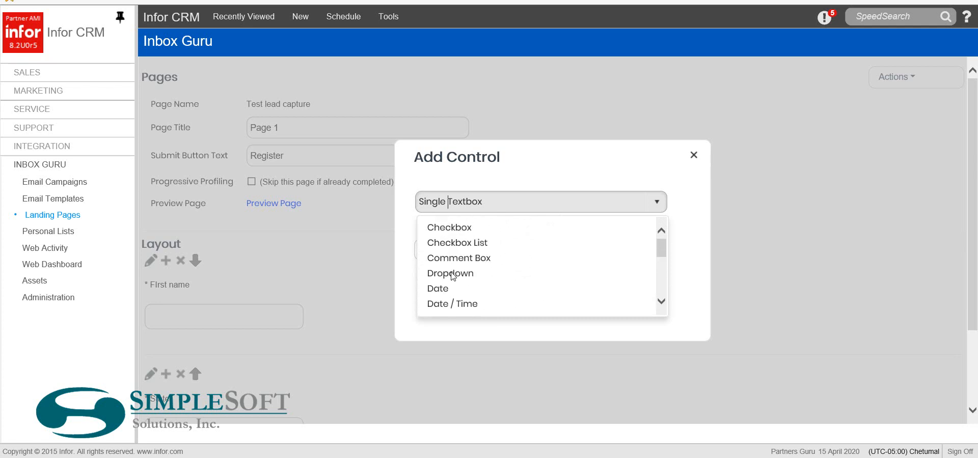
{"action": "left_click", "coordinate": [448, 243]}
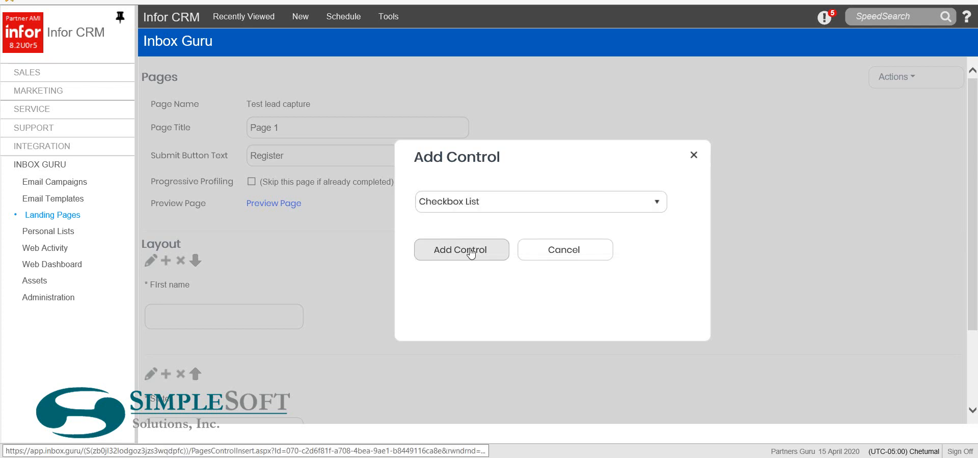
{"action": "left_click", "coordinate": [471, 252]}
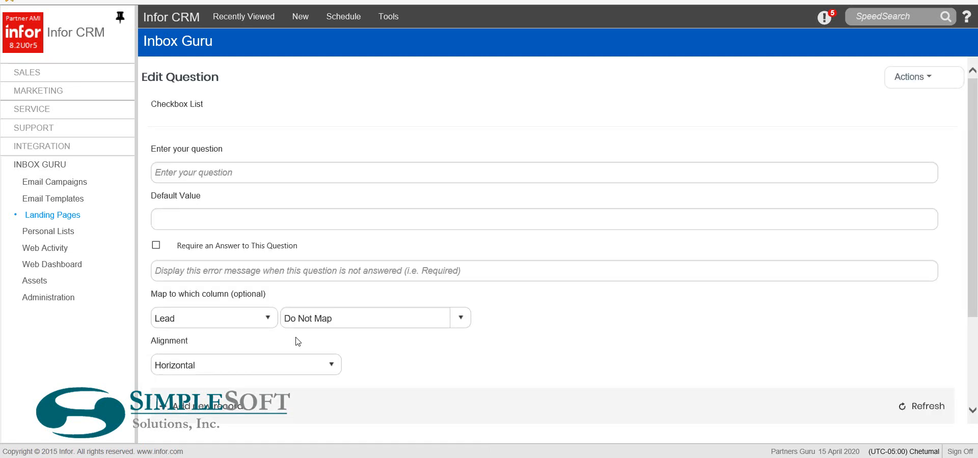
Step: Enter "What products are you interested in?" as the checkbox list question and require an answer
{"action": "left_click", "coordinate": [223, 181]}
{"action": "type", "text": "What "}
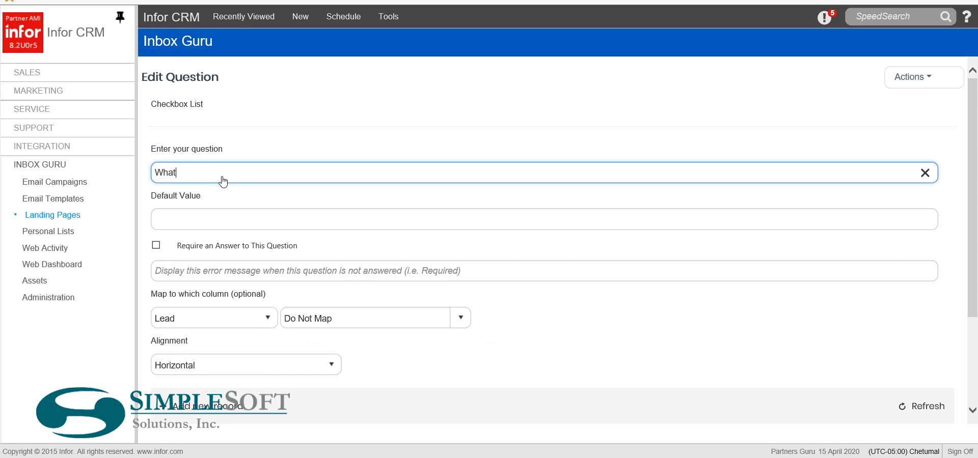
{"action": "type", "text": "products are you interested in?"}
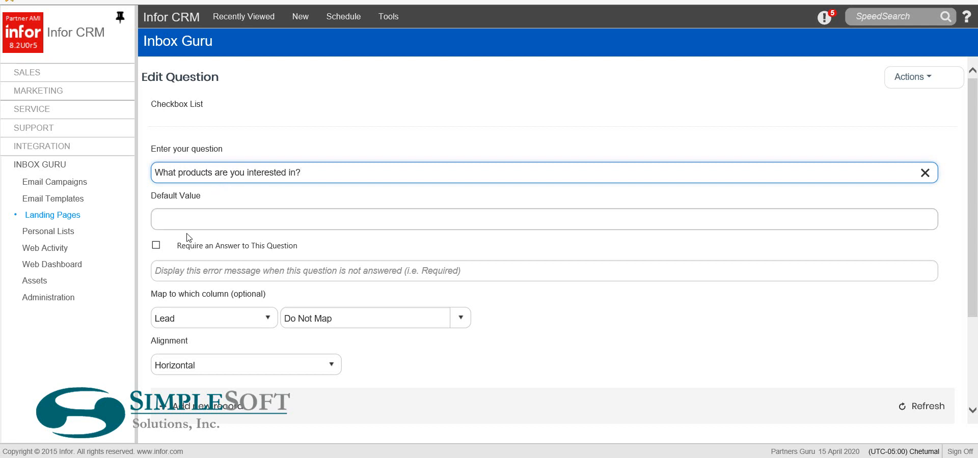
{"action": "left_click", "coordinate": [155, 246]}
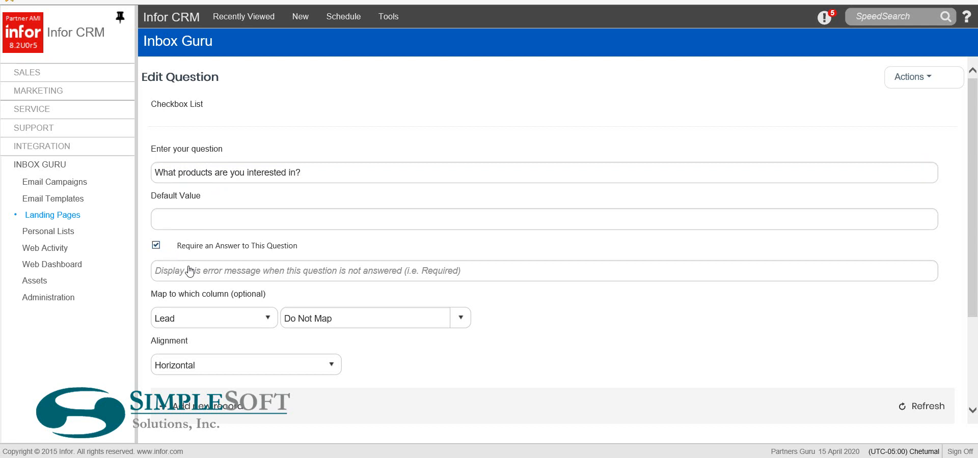
Step: Look at the file import options for the checkbox list and close them without uploading a file
{"action": "scroll", "coordinate": [194, 277], "scroll_direction": "down", "scroll_amount": 2}
{"action": "scroll", "coordinate": [202, 284], "scroll_direction": "down", "scroll_amount": 1}
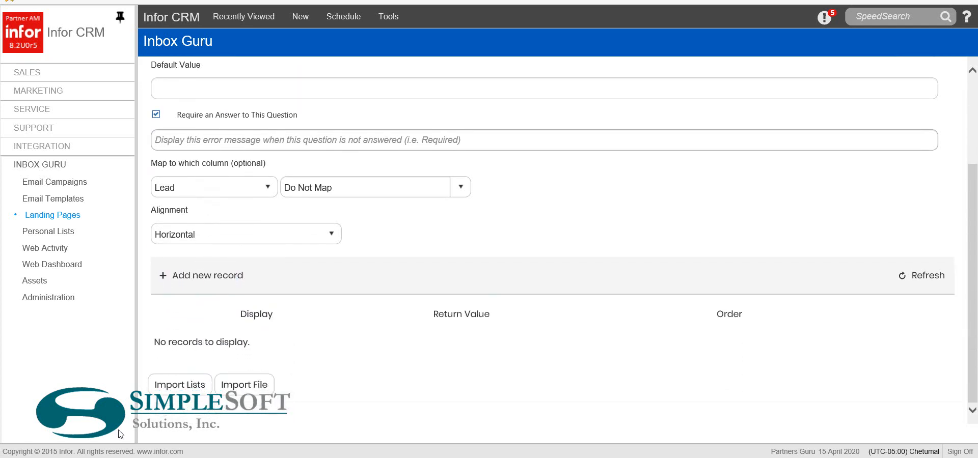
{"action": "left_click", "coordinate": [240, 386]}
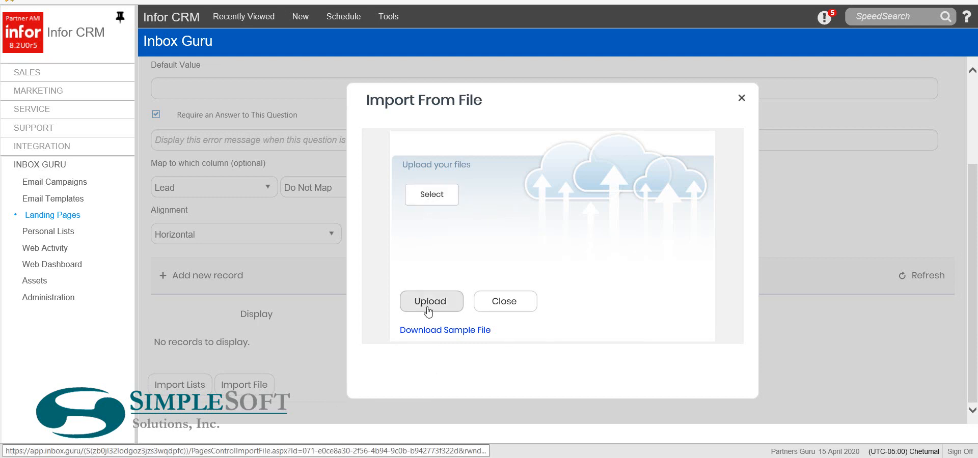
{"action": "left_click", "coordinate": [740, 99]}
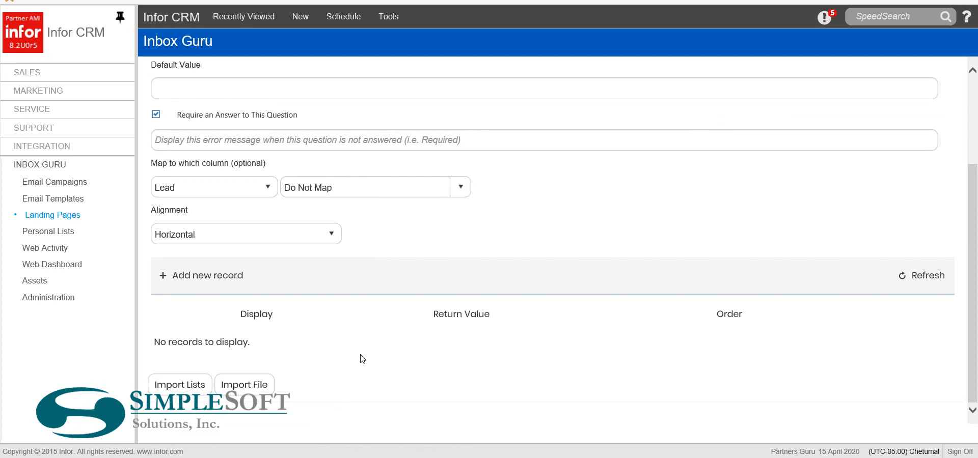
Step: Add an answer option to the checkbox list with display text "Widget 1" and order 1
{"action": "left_click", "coordinate": [156, 277]}
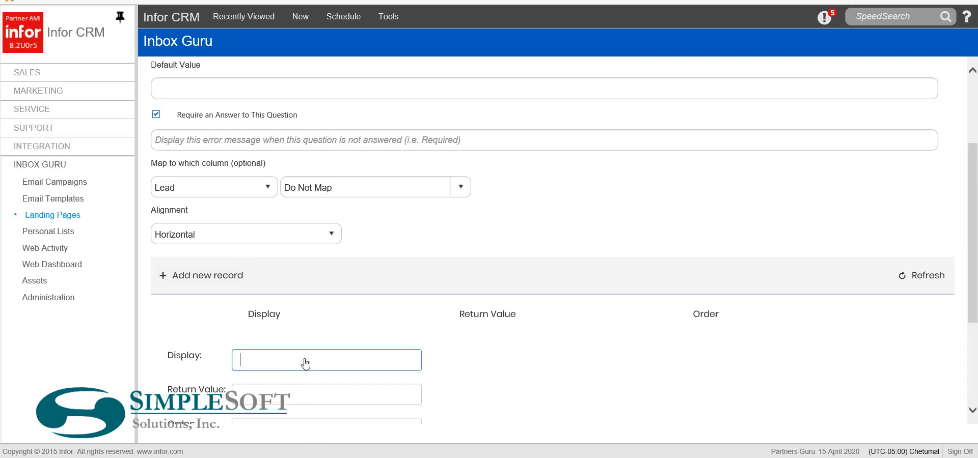
{"action": "type", "text": "Widget 1"}
{"action": "scroll", "coordinate": [306, 362], "scroll_direction": "down", "scroll_amount": 2}
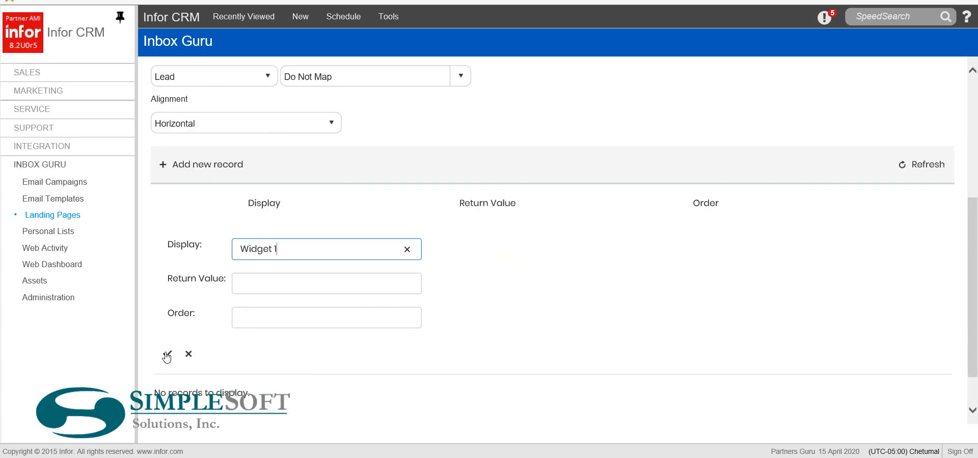
{"action": "left_click", "coordinate": [255, 321]}
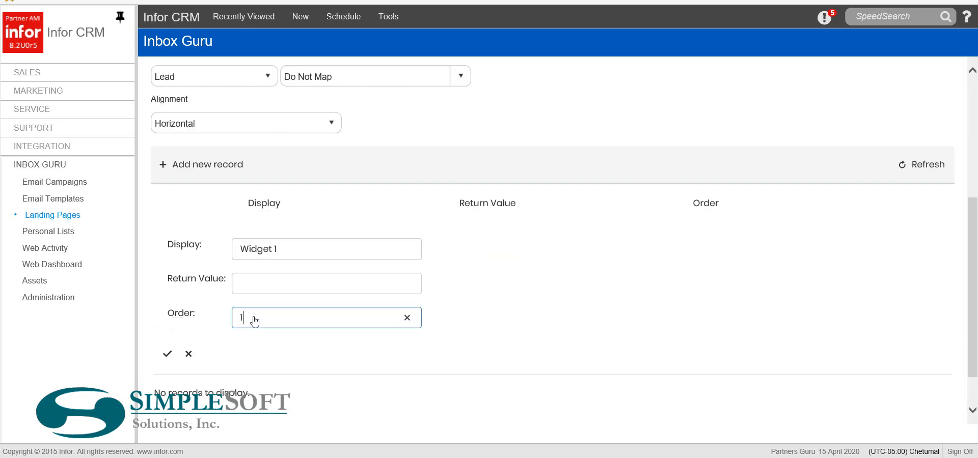
{"action": "left_click", "coordinate": [168, 354]}
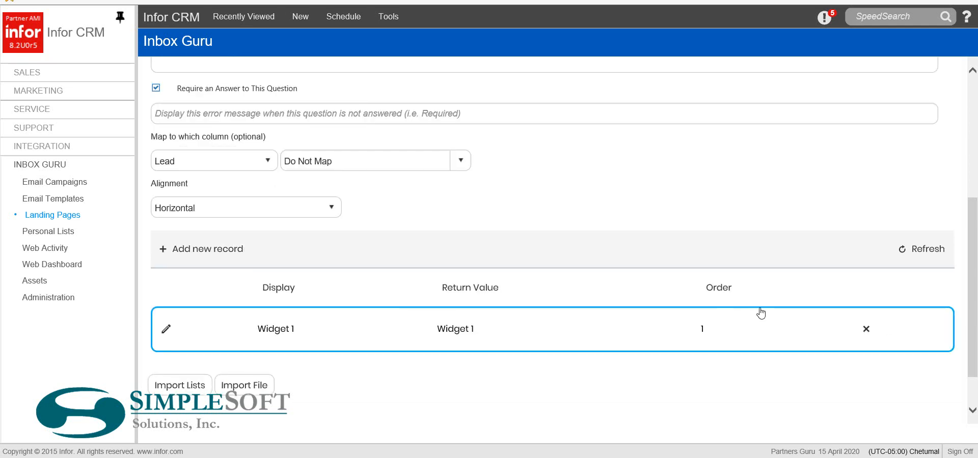
Step: Save the checkbox list question and return to the form page
{"action": "scroll", "coordinate": [794, 331], "scroll_direction": "up", "scroll_amount": 3}
{"action": "left_click", "coordinate": [909, 78]}
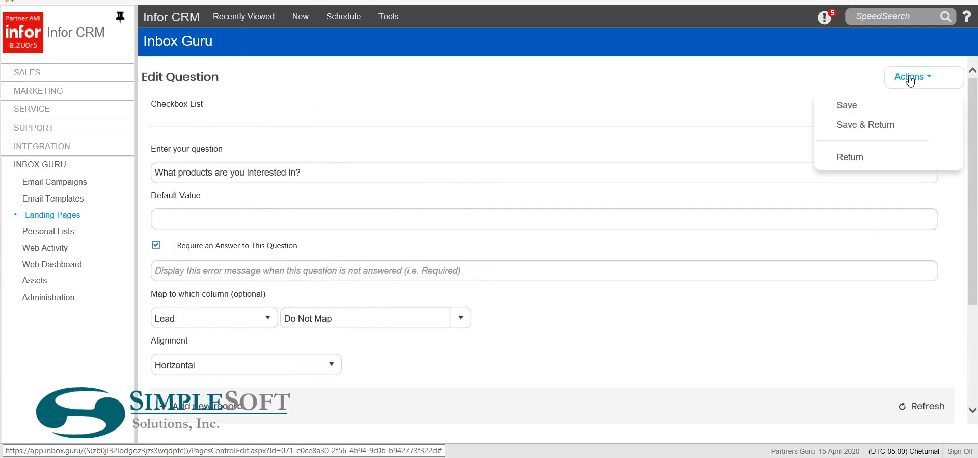
{"action": "left_click", "coordinate": [875, 128]}
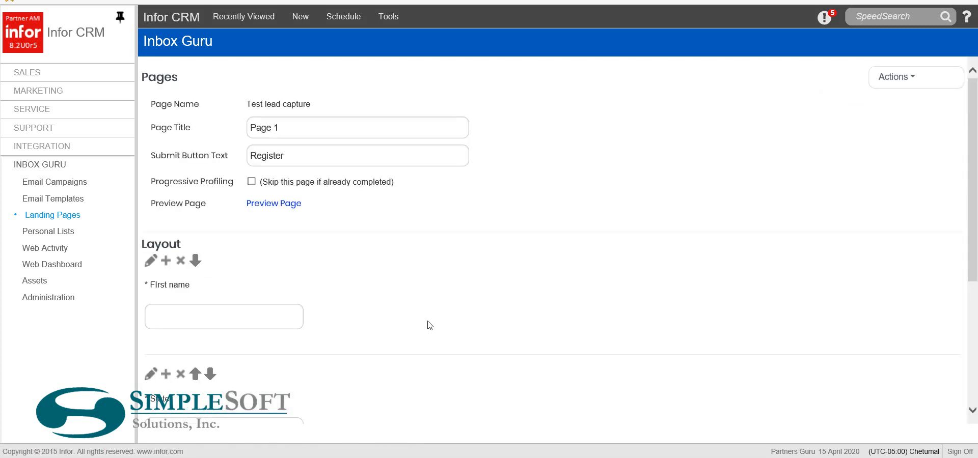
Step: Check the Widget 1 option in the form layout, then save the form page and return to the page flow diagram
{"action": "scroll", "coordinate": [430, 331], "scroll_direction": "down", "scroll_amount": 4}
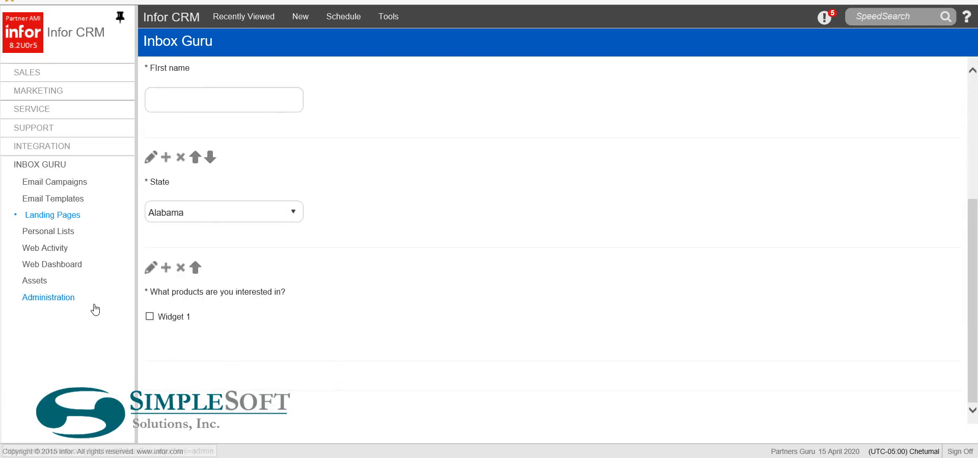
{"action": "left_click", "coordinate": [149, 317]}
{"action": "scroll", "coordinate": [420, 340], "scroll_direction": "up", "scroll_amount": 5}
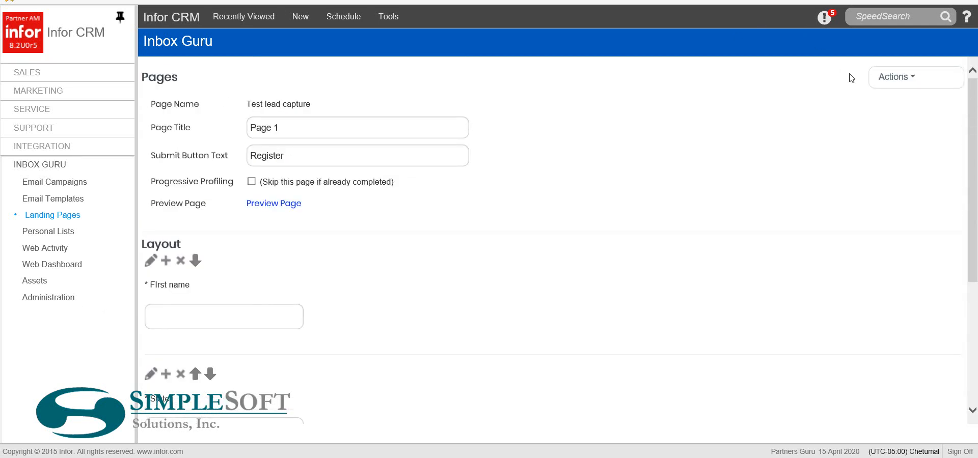
{"action": "left_click", "coordinate": [904, 85]}
{"action": "left_click", "coordinate": [882, 126]}
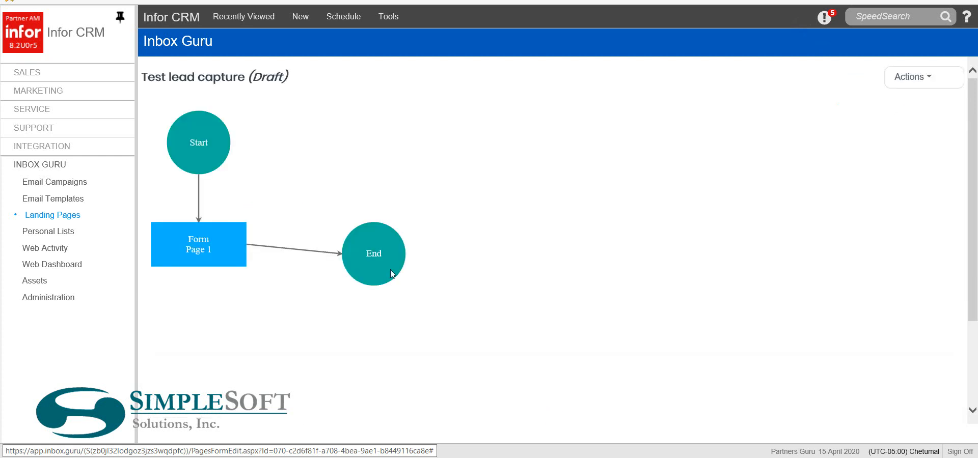
Step: Insert a Decision action after the Page 1 form step in the flow
{"action": "double_click", "coordinate": [224, 252]}
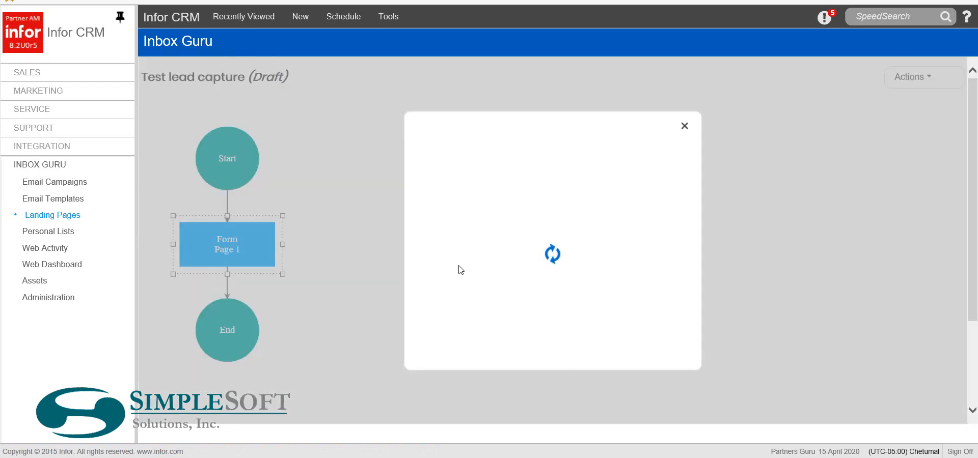
{"action": "left_click", "coordinate": [474, 208]}
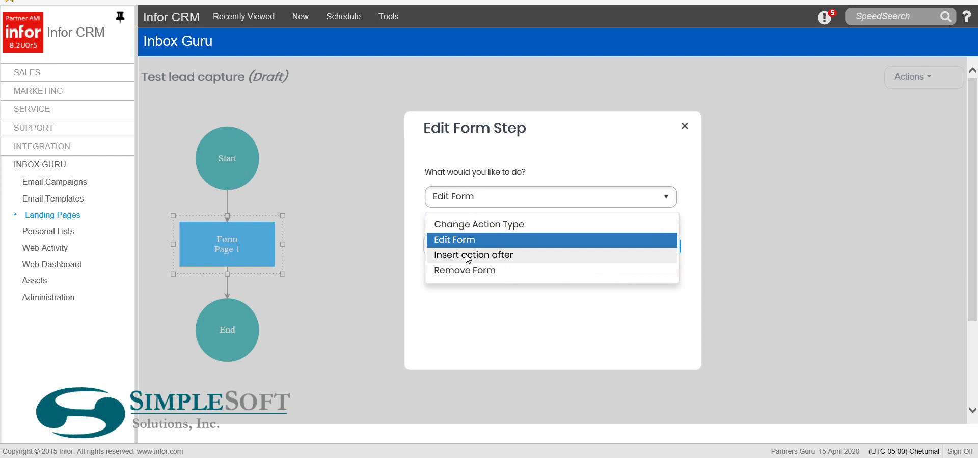
{"action": "left_click", "coordinate": [468, 255]}
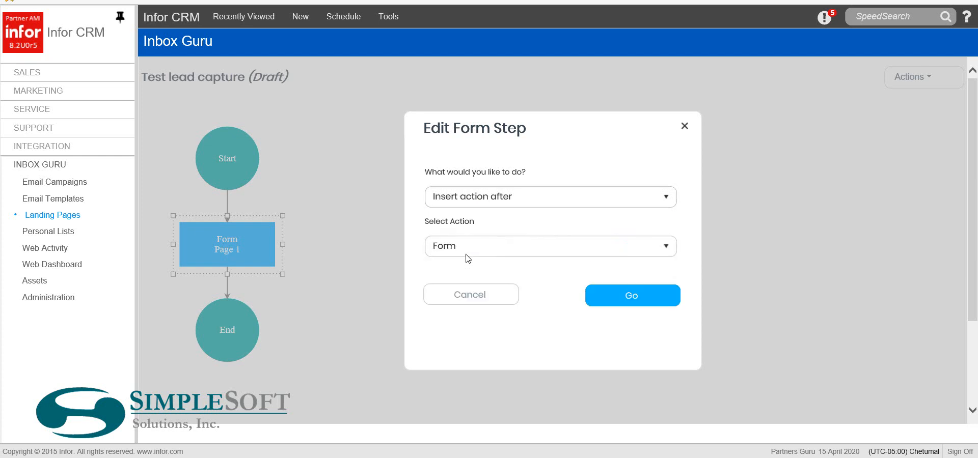
{"action": "left_click", "coordinate": [465, 254]}
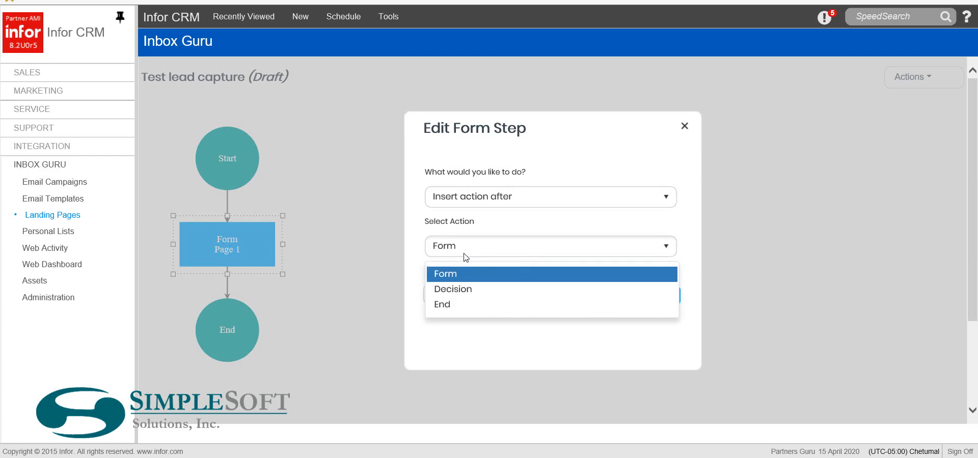
{"action": "left_click", "coordinate": [458, 289]}
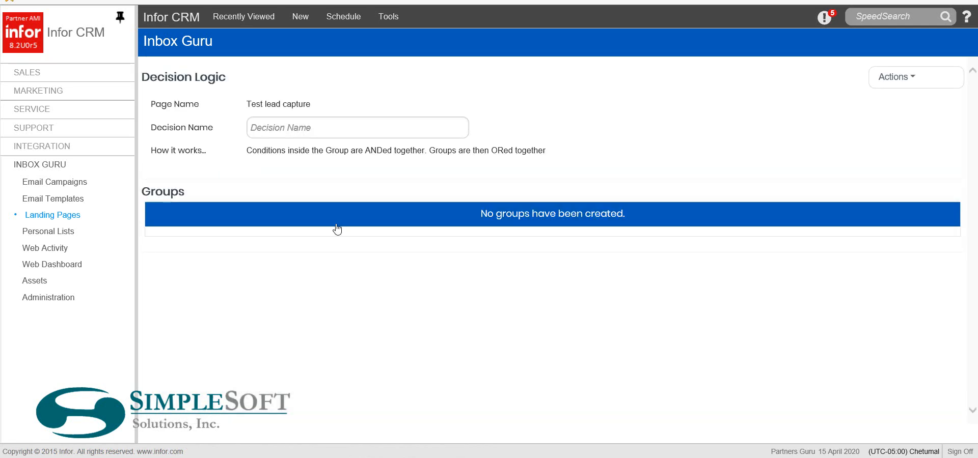
Step: Name the decision "Selected product"
{"action": "left_click", "coordinate": [346, 132]}
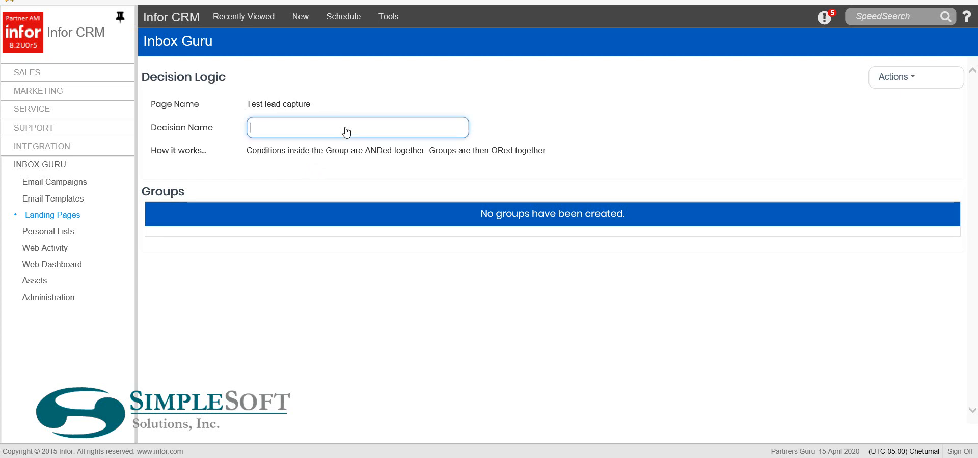
{"action": "type", "text": "Selected"}
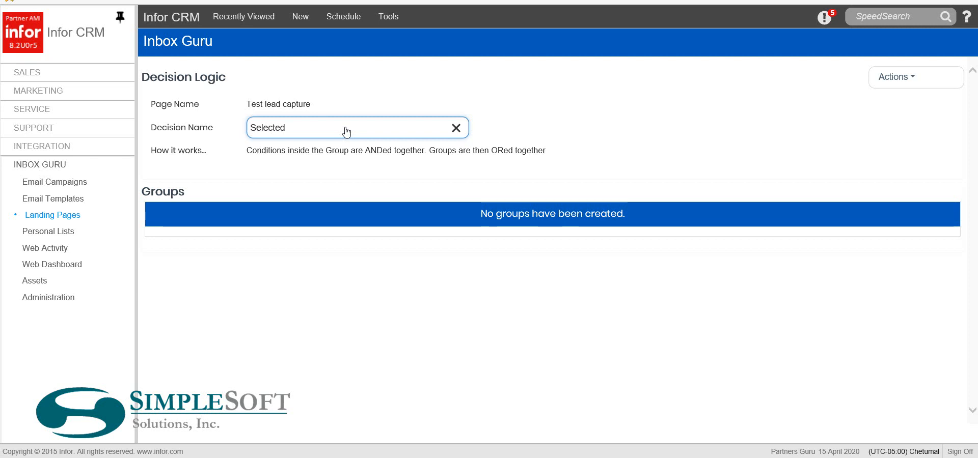
{"action": "type", "text": " product"}
Step: Add a group with the Question Result condition "What products are you interested in?" equals Widget 1, and save the decision, returning to the flow
{"action": "left_click", "coordinate": [877, 79]}
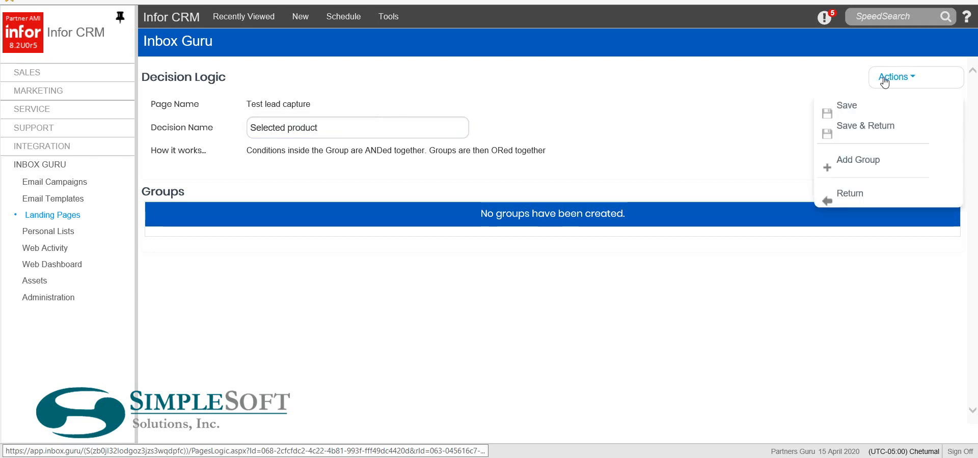
{"action": "left_click", "coordinate": [861, 163]}
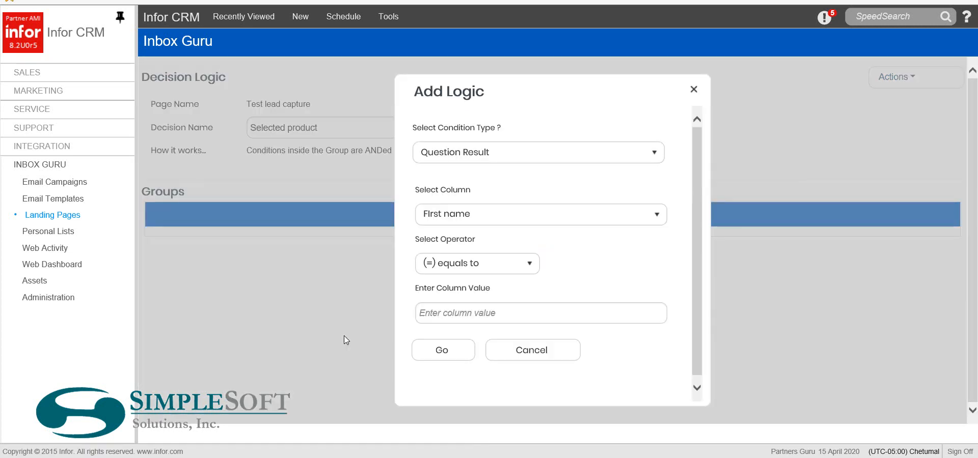
{"action": "left_click", "coordinate": [497, 154]}
{"action": "left_click", "coordinate": [496, 155]}
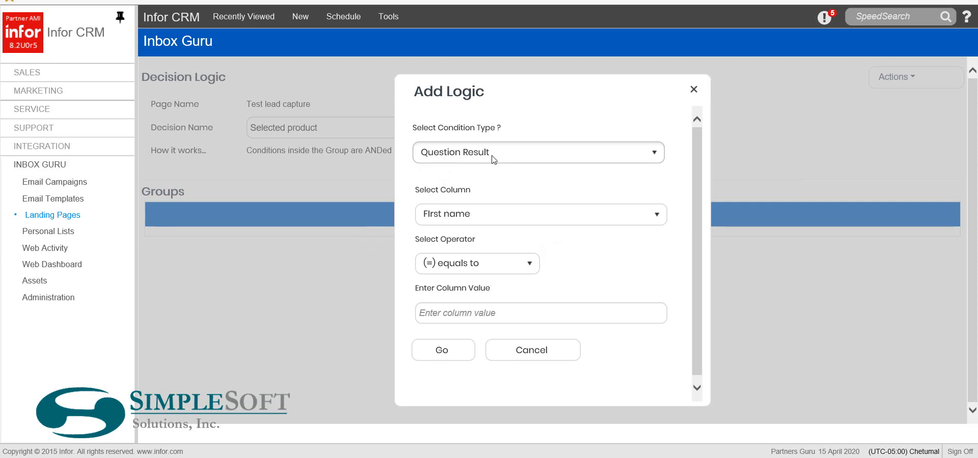
{"action": "left_click", "coordinate": [470, 219]}
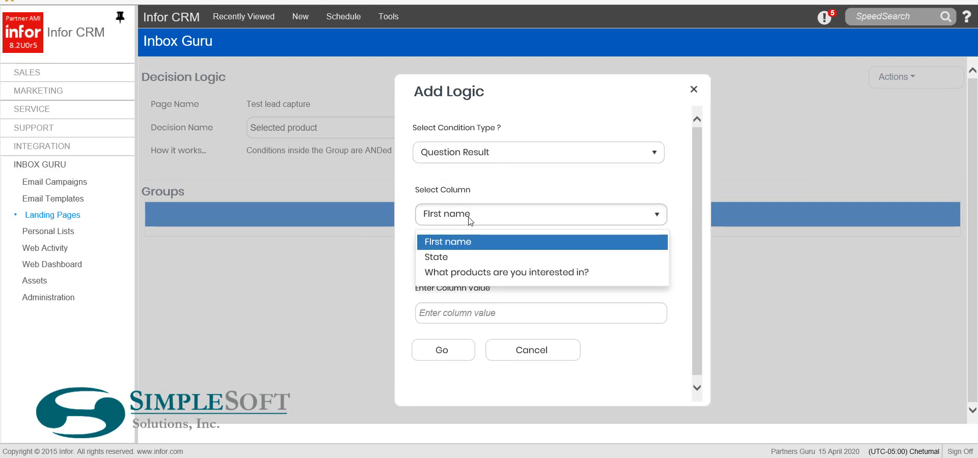
{"action": "left_click", "coordinate": [463, 275]}
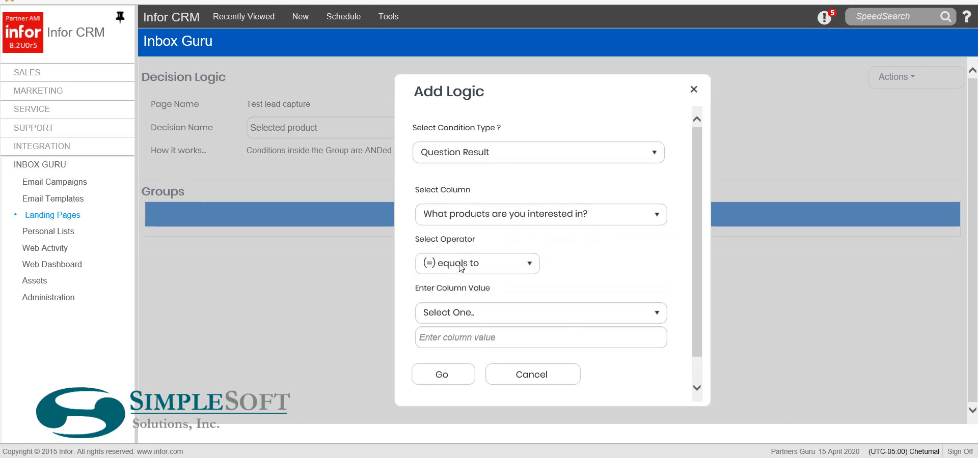
{"action": "left_click", "coordinate": [461, 317]}
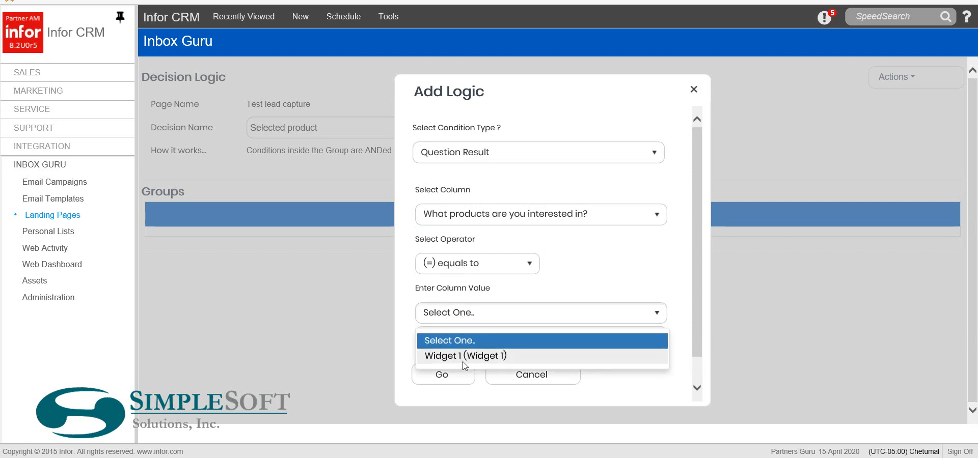
{"action": "left_click", "coordinate": [467, 360]}
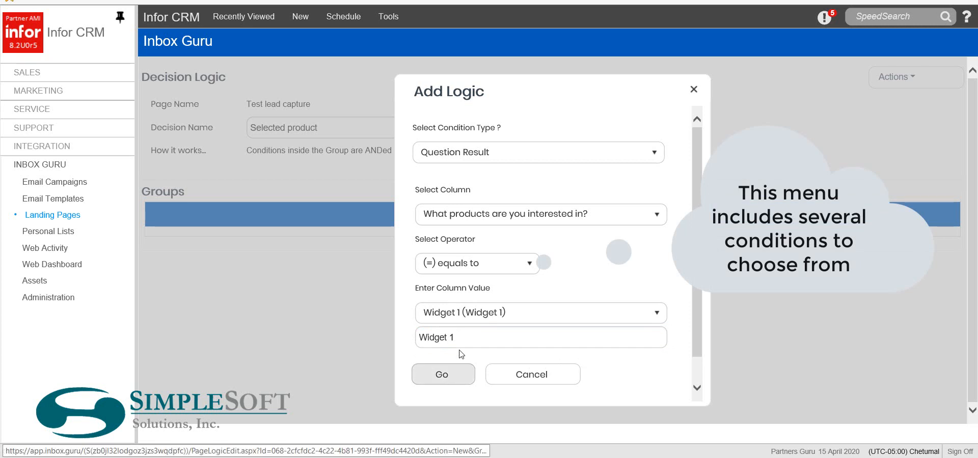
{"action": "left_click", "coordinate": [444, 376]}
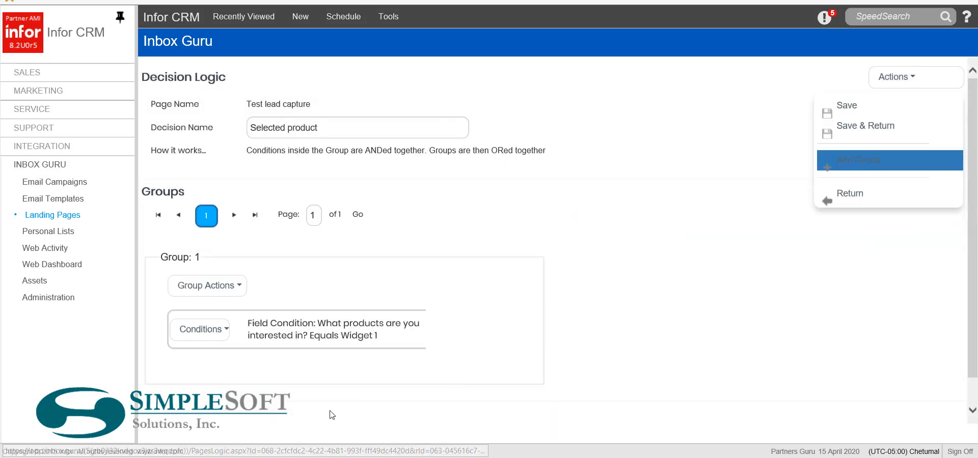
{"action": "left_click", "coordinate": [852, 130]}
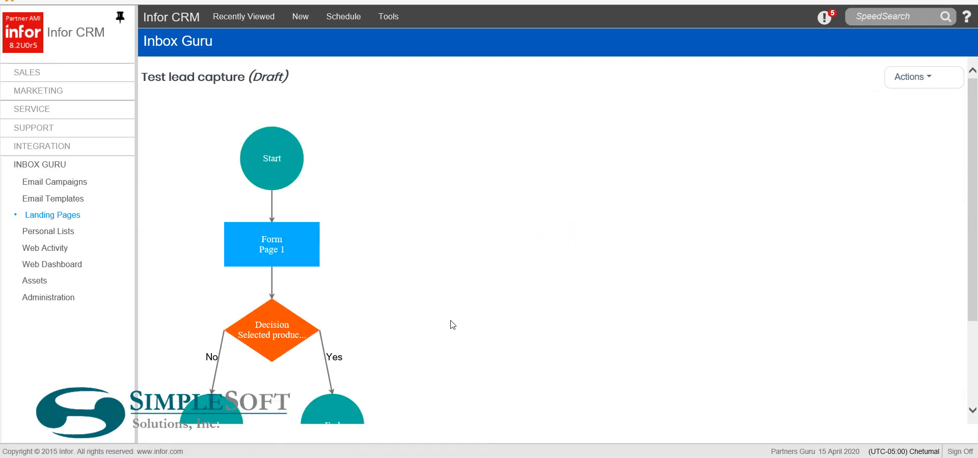
Step: Open the end actions of the End step on the decision's Yes branch
{"action": "left_click_drag", "start_coordinate": [478, 270], "coordinate": [489, 206]}
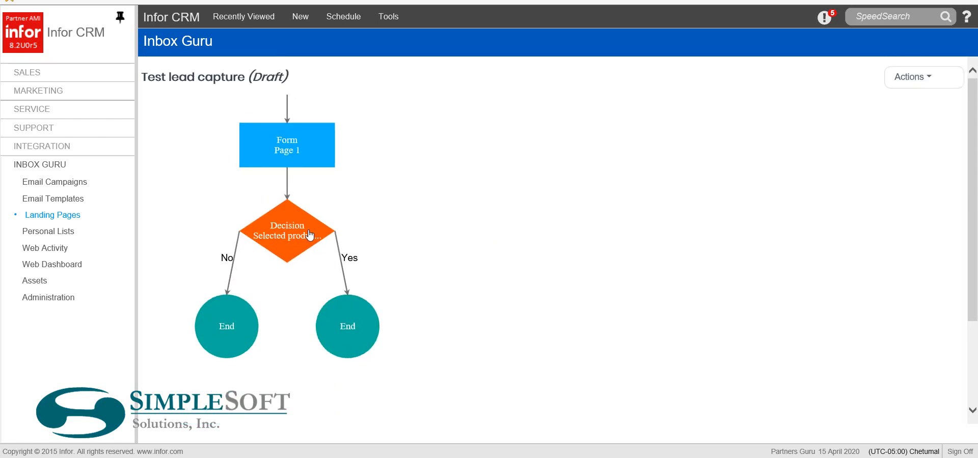
{"action": "left_click", "coordinate": [356, 338]}
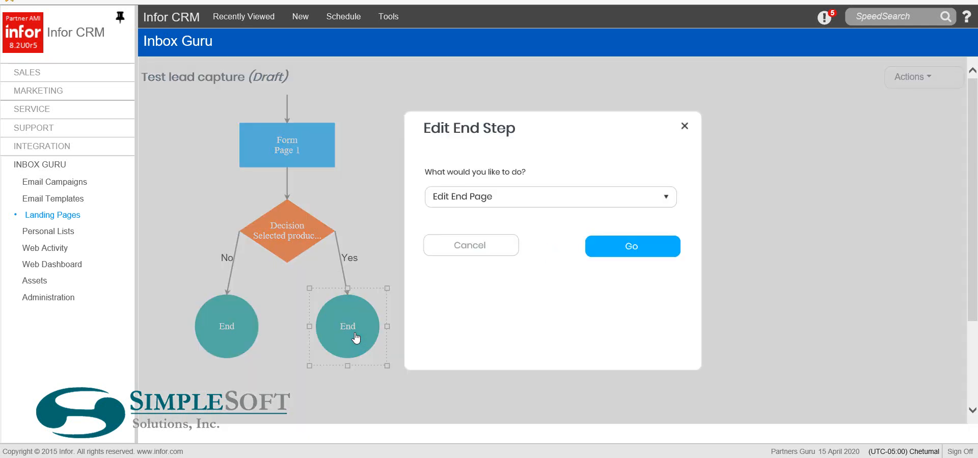
{"action": "left_click", "coordinate": [472, 206]}
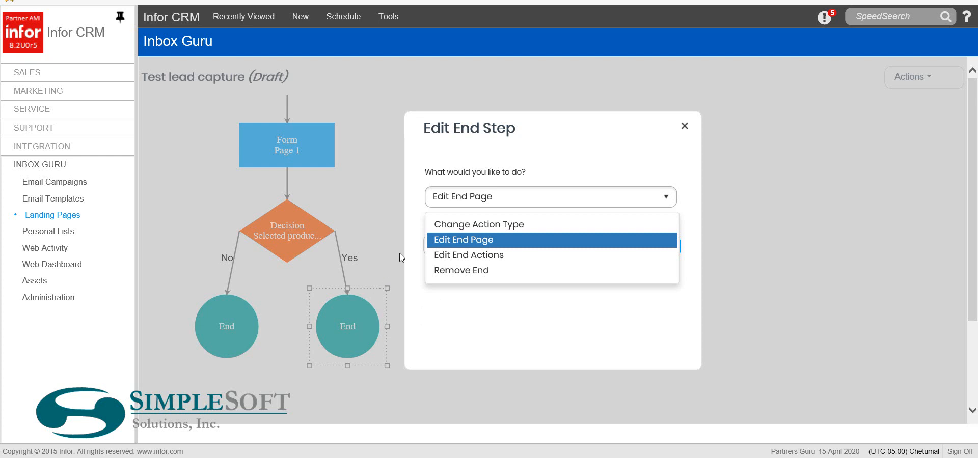
{"action": "left_click", "coordinate": [462, 256]}
{"action": "left_click", "coordinate": [643, 252]}
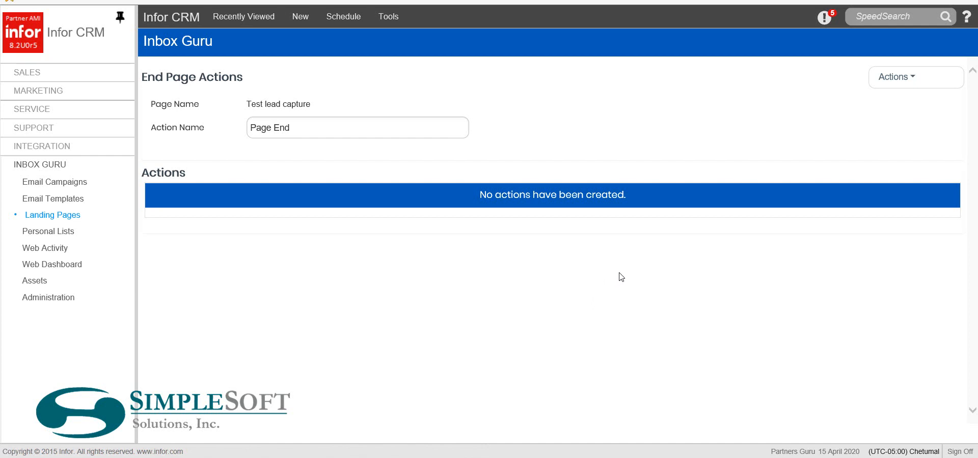
Step: Start adding a new action to the Page End actions
{"action": "left_click", "coordinate": [905, 88]}
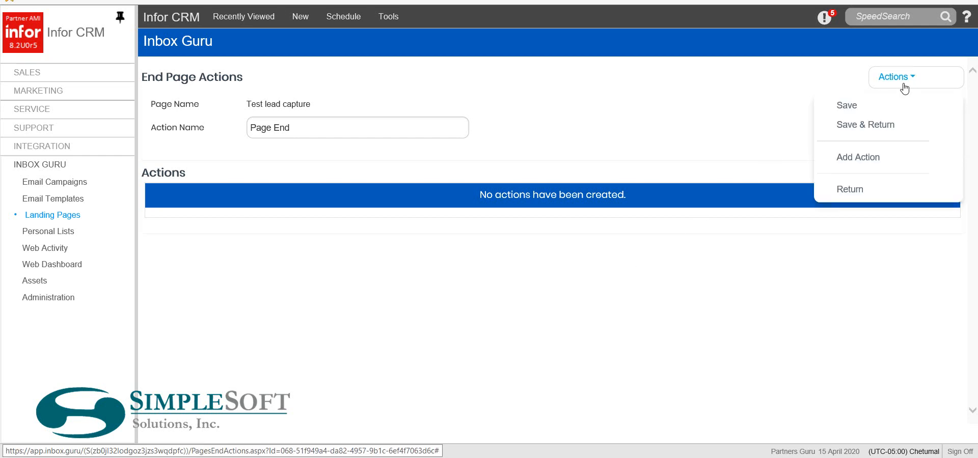
{"action": "left_click", "coordinate": [863, 161]}
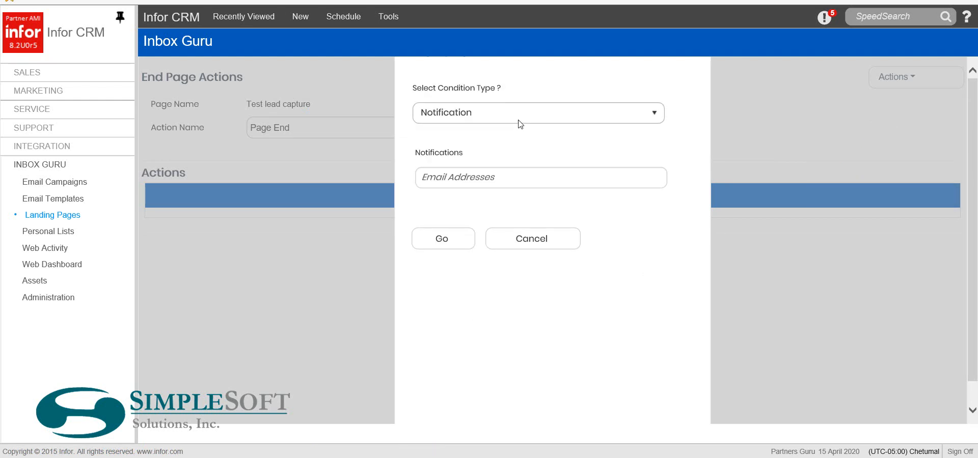
Step: Look through the available action types, the Notification address field and the Add to Drip campaign list
{"action": "left_click", "coordinate": [476, 180]}
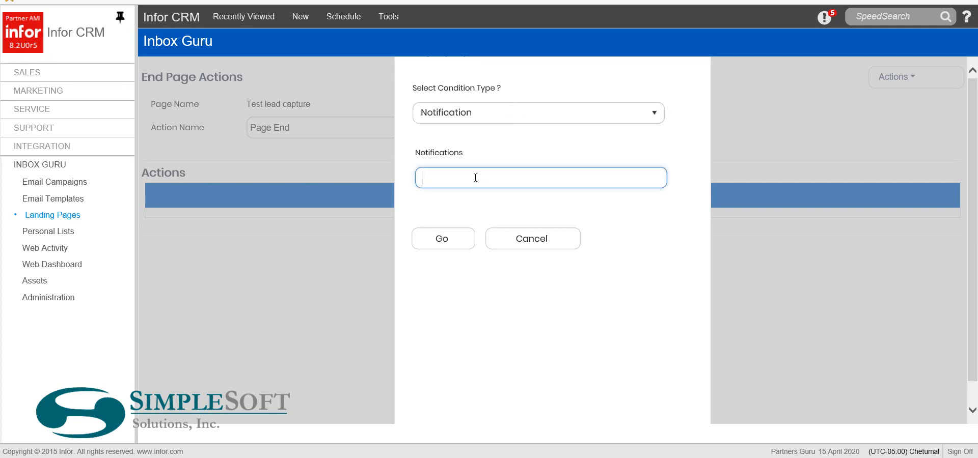
{"action": "left_click", "coordinate": [487, 113]}
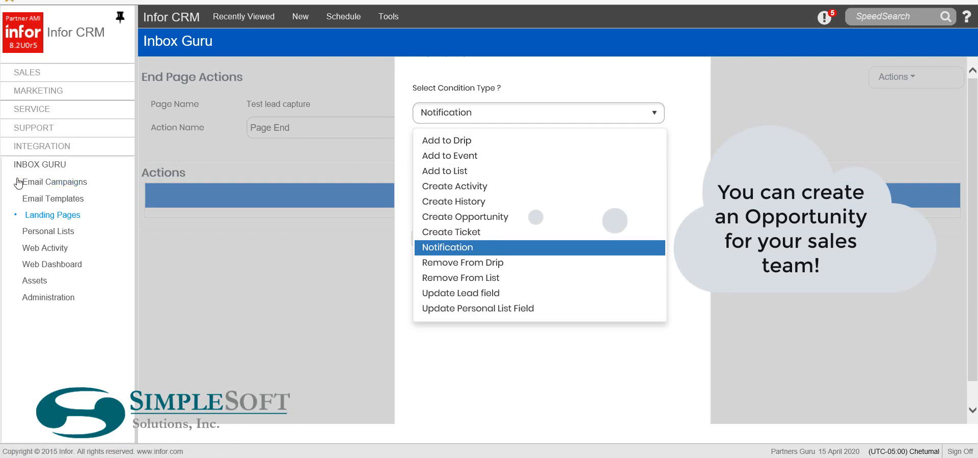
{"action": "left_click", "coordinate": [461, 141]}
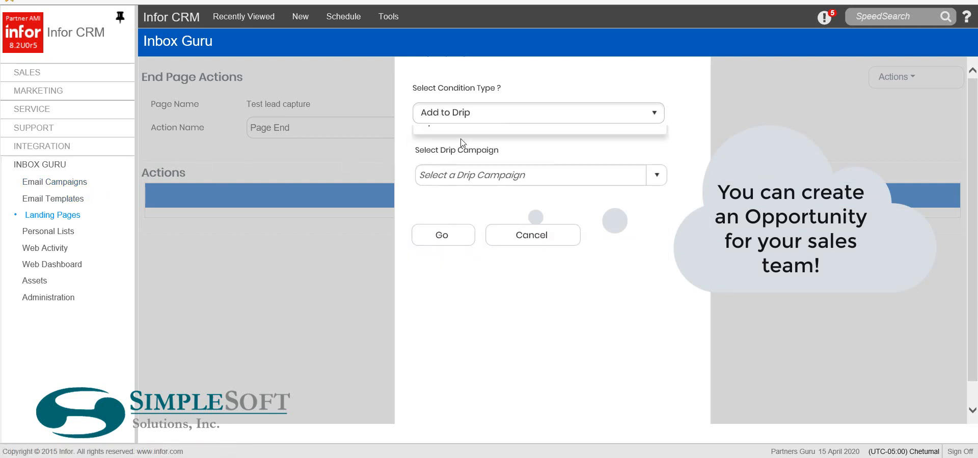
{"action": "left_click", "coordinate": [657, 176]}
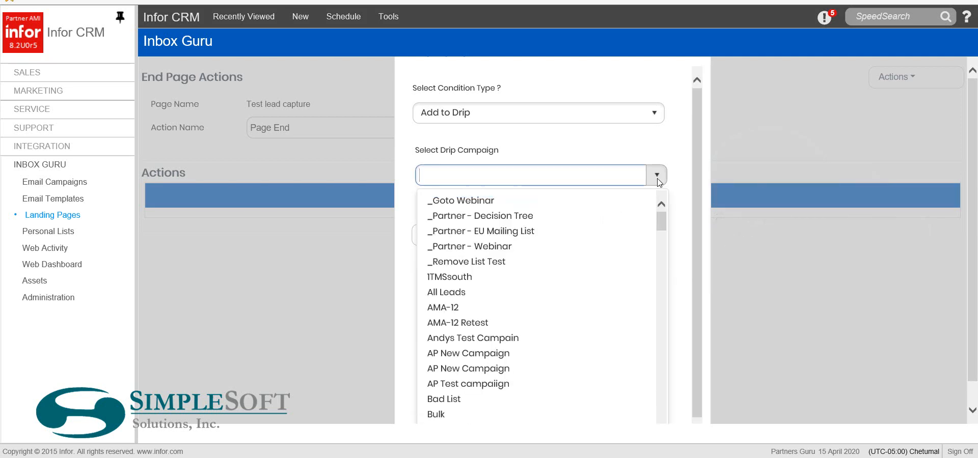
{"action": "left_click", "coordinate": [525, 148]}
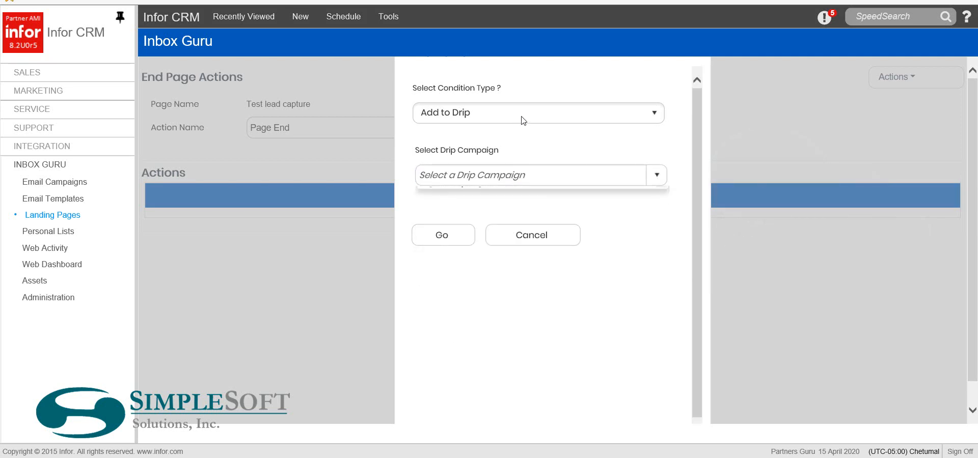
Step: Make the action a Create Activity assigned to a specific user instead of the account manager, regarding "Widget 1 interest"
{"action": "left_click", "coordinate": [523, 119]}
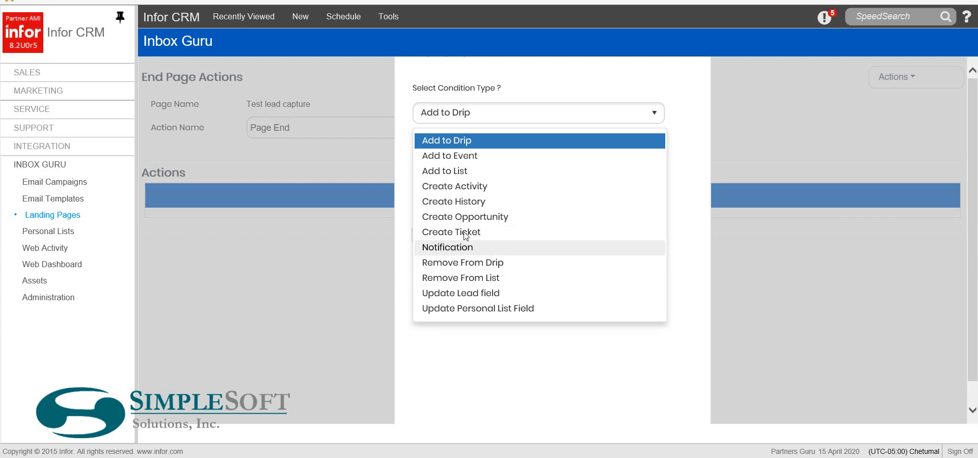
{"action": "left_click", "coordinate": [482, 192]}
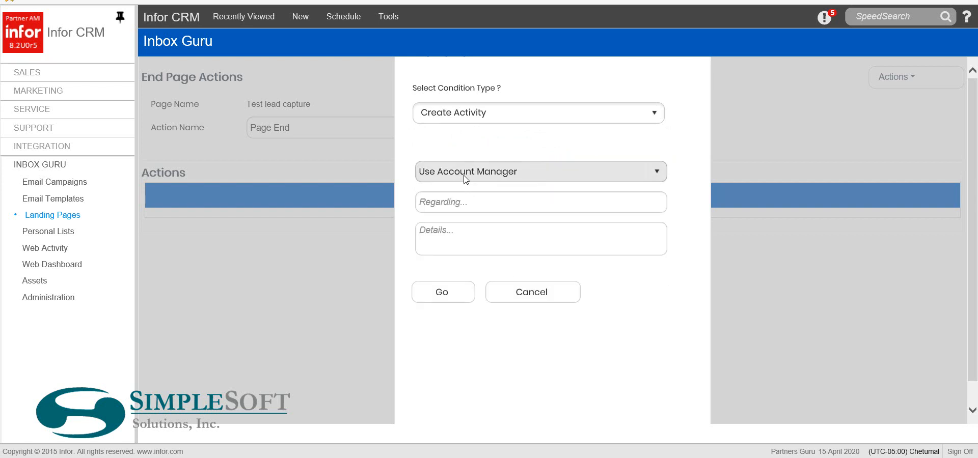
{"action": "left_click", "coordinate": [465, 172]}
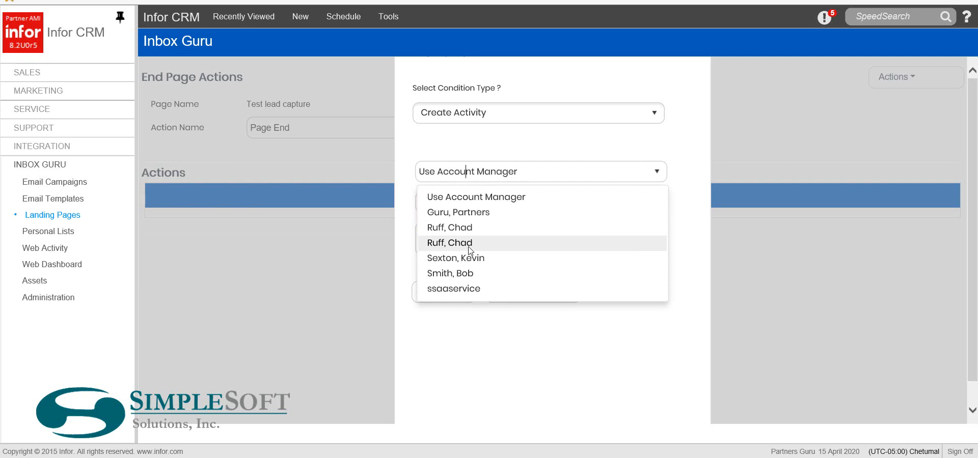
{"action": "left_click", "coordinate": [469, 273]}
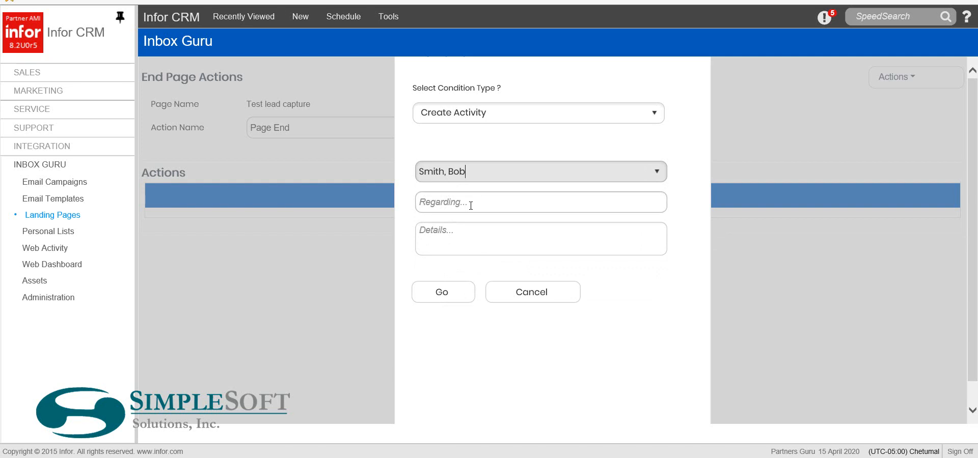
{"action": "left_click", "coordinate": [471, 206]}
{"action": "type", "text": "W"}
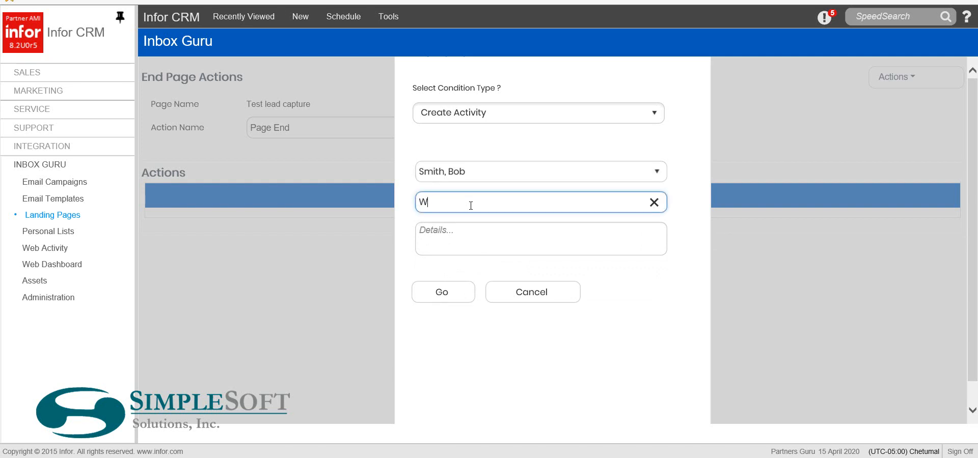
{"action": "type", "text": "idget 1 interest"}
Step: Enter the activity details "This lead completed landing page XX, marked they were interested in widget 1", add the action, and save the end actions, returning to the flow
{"action": "left_click", "coordinate": [455, 231]}
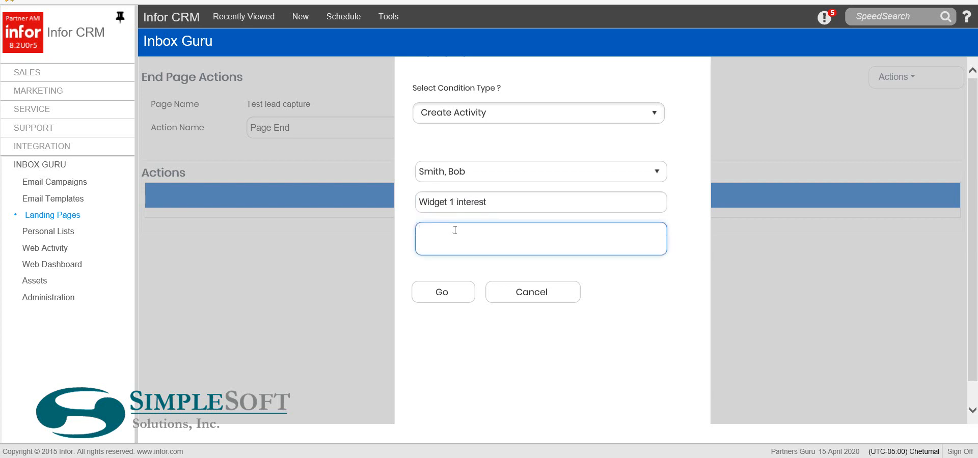
{"action": "type", "text": "This lead cop"}
{"action": "key", "text": "BackSpace"}
{"action": "type", "text": "mpleted landing page"}
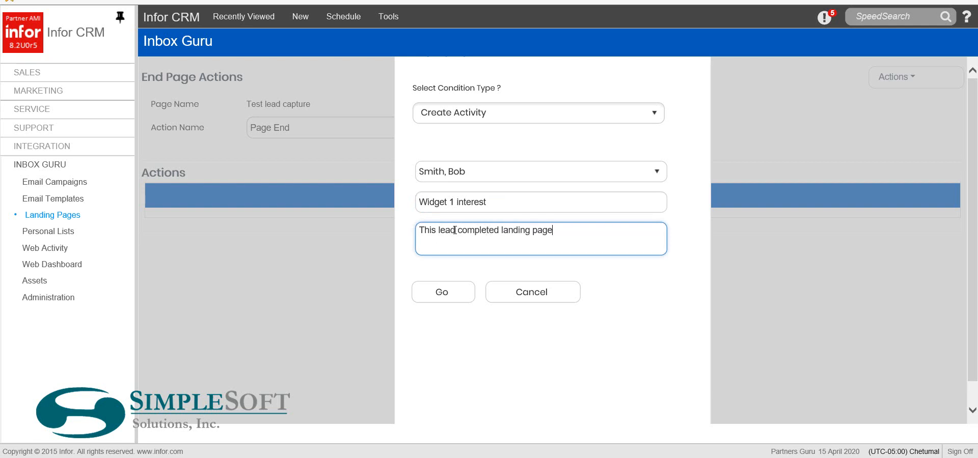
{"action": "type", "text": " XX, market"}
{"action": "key", "text": "BackSpace"}
{"action": "type", "text": "d they were interested i"}
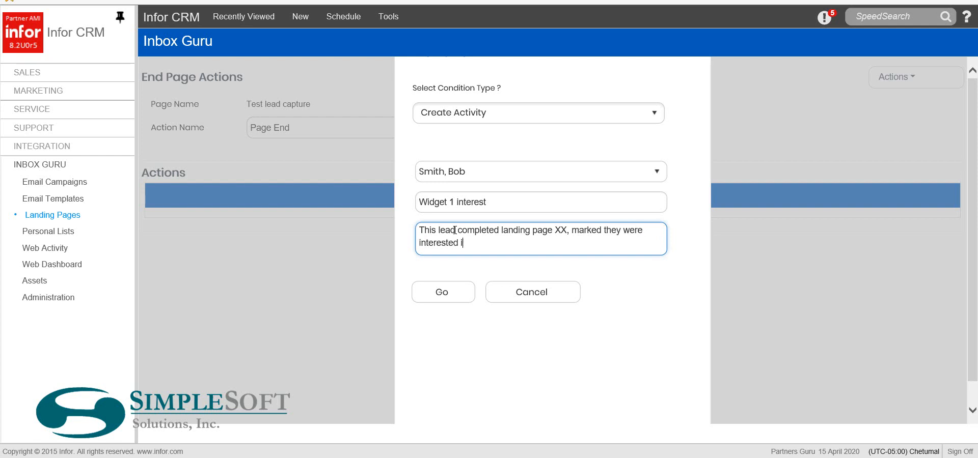
{"action": "type", "text": "n widget 1"}
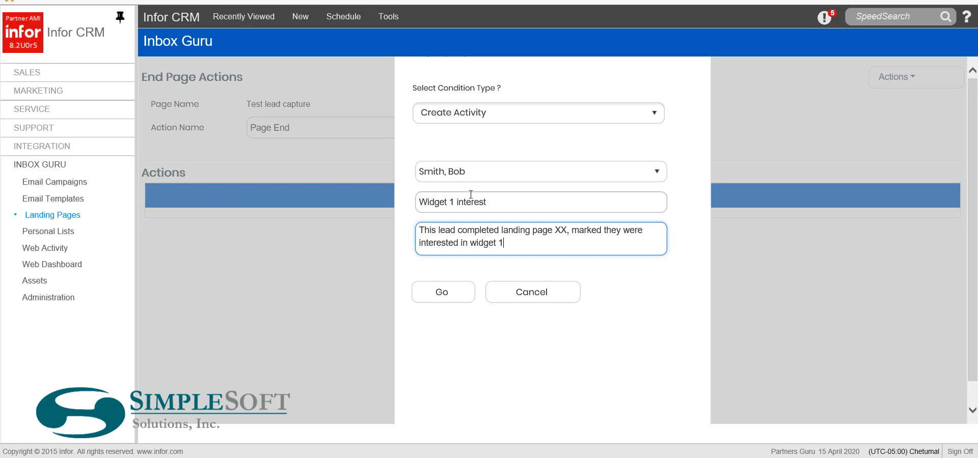
{"action": "left_click", "coordinate": [495, 206]}
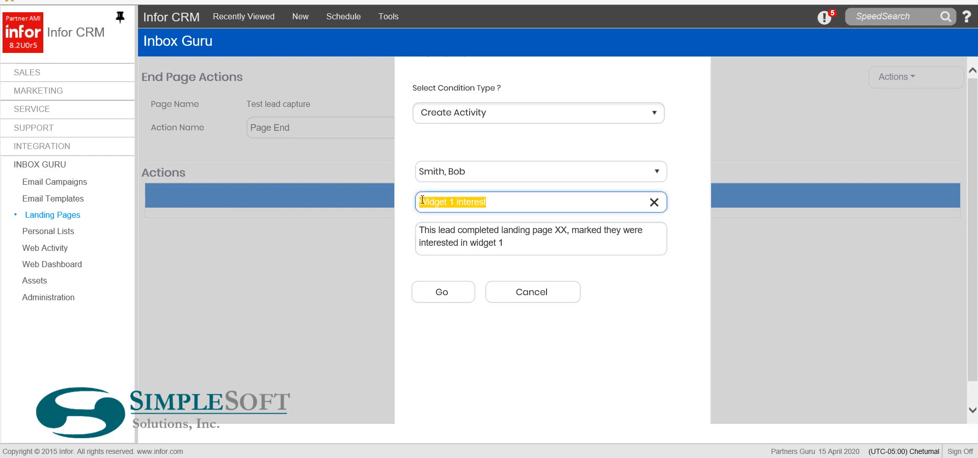
{"action": "left_click", "coordinate": [446, 293]}
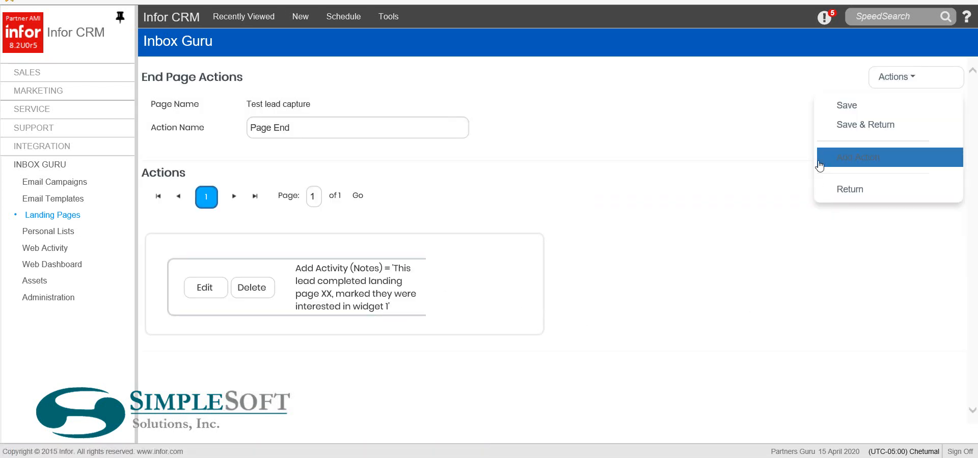
{"action": "left_click", "coordinate": [841, 126]}
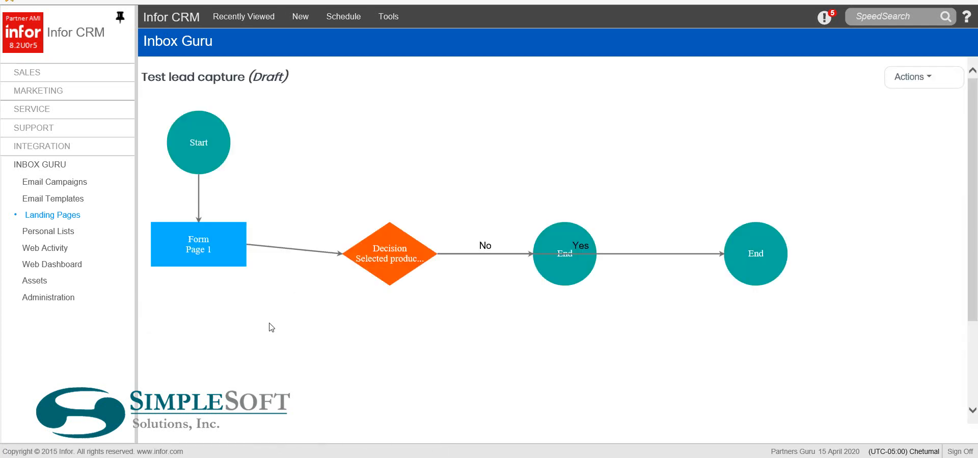
Step: Change the End step on the decision's No branch to a Form action
{"action": "scroll", "coordinate": [461, 267], "scroll_direction": "down", "scroll_amount": 1}
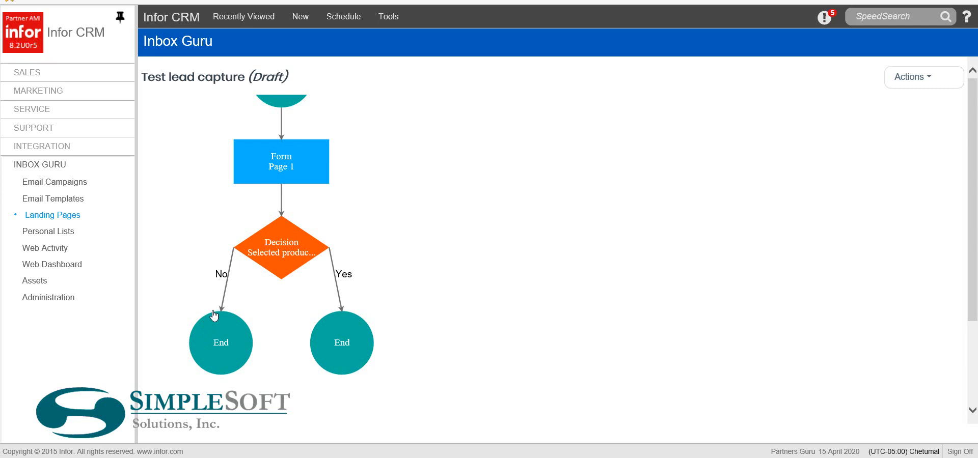
{"action": "double_click", "coordinate": [227, 346]}
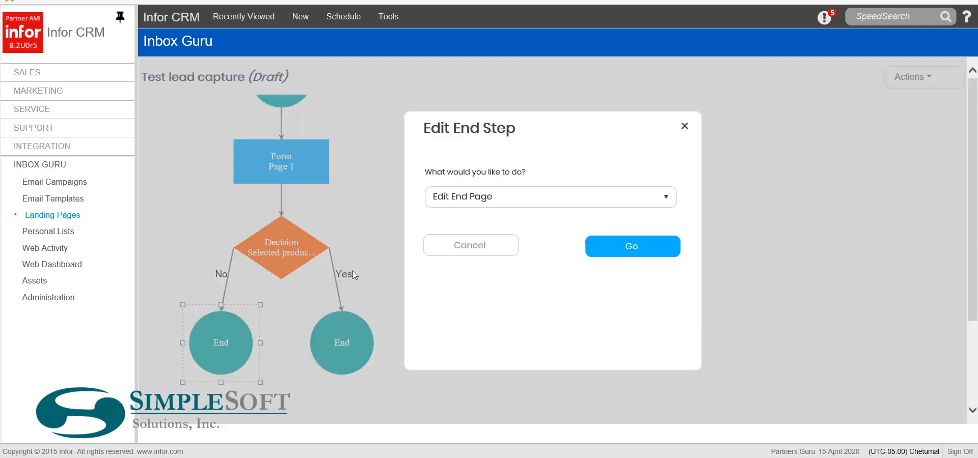
{"action": "left_click", "coordinate": [466, 200]}
{"action": "left_click", "coordinate": [468, 223]}
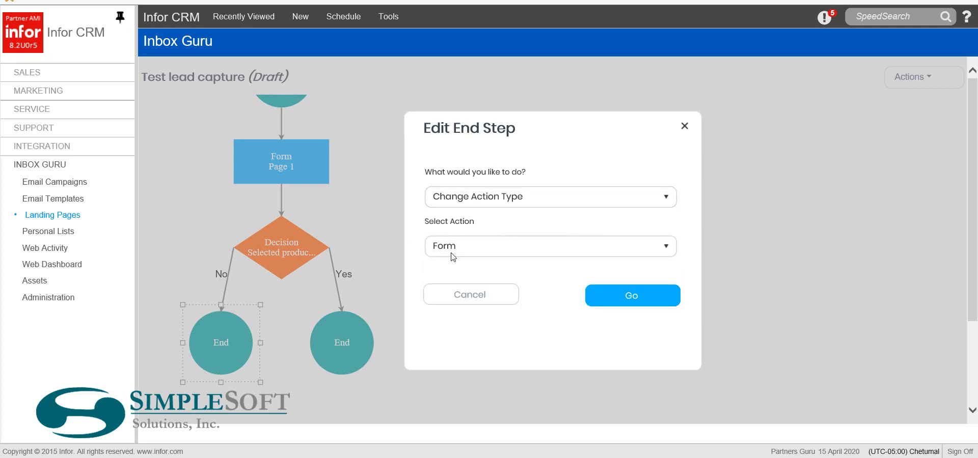
{"action": "left_click", "coordinate": [615, 298]}
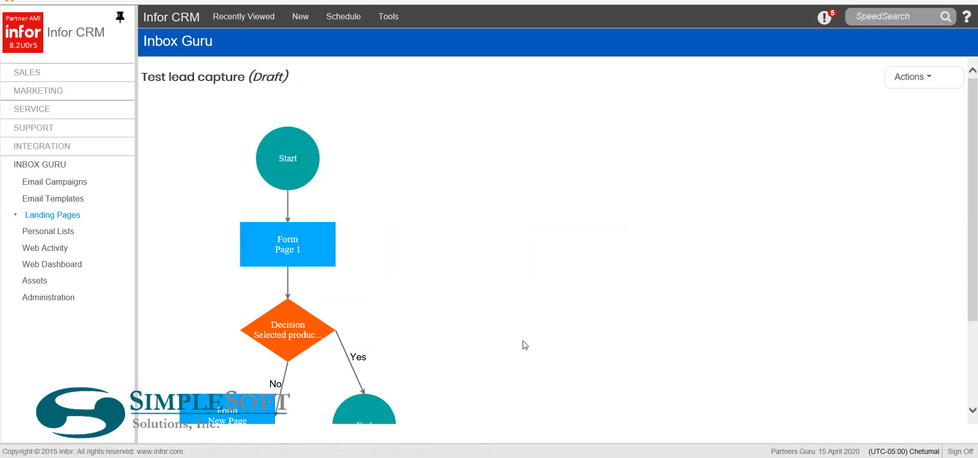
Step: Insert an End action after the New Page form on the No branch
{"action": "scroll", "coordinate": [483, 183], "scroll_direction": "down", "scroll_amount": 3}
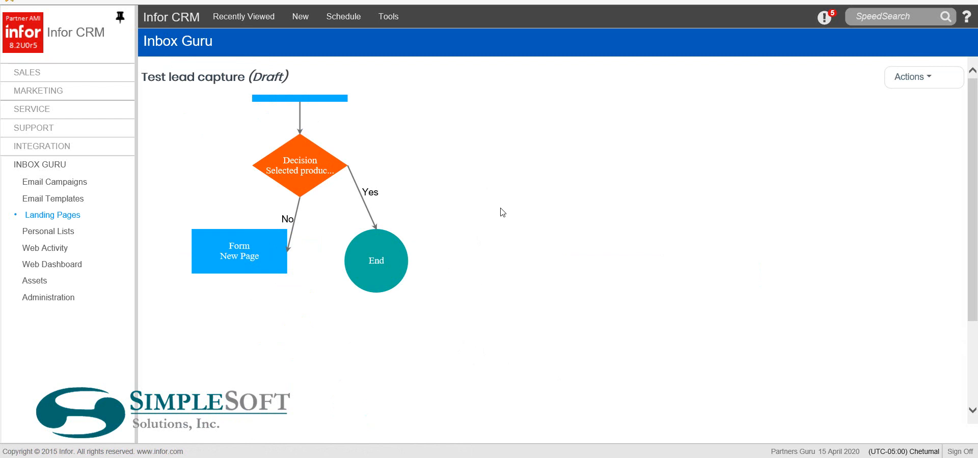
{"action": "left_click", "coordinate": [252, 261]}
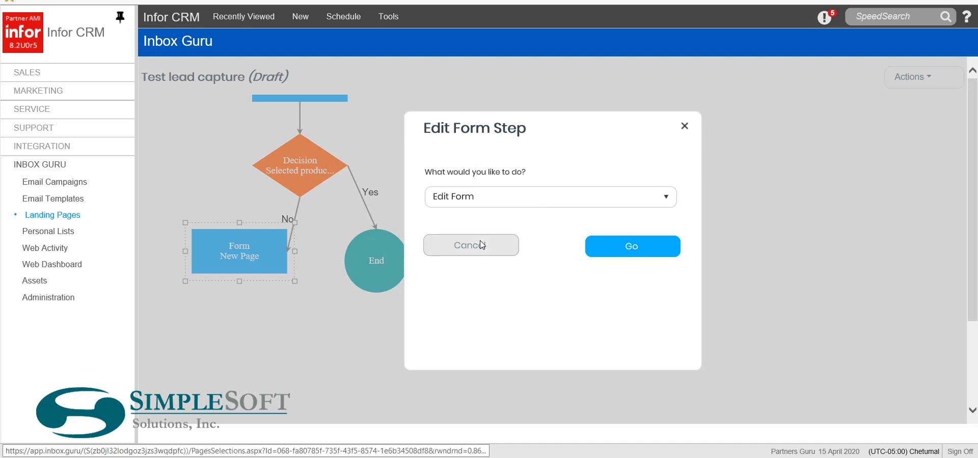
{"action": "left_click", "coordinate": [481, 245]}
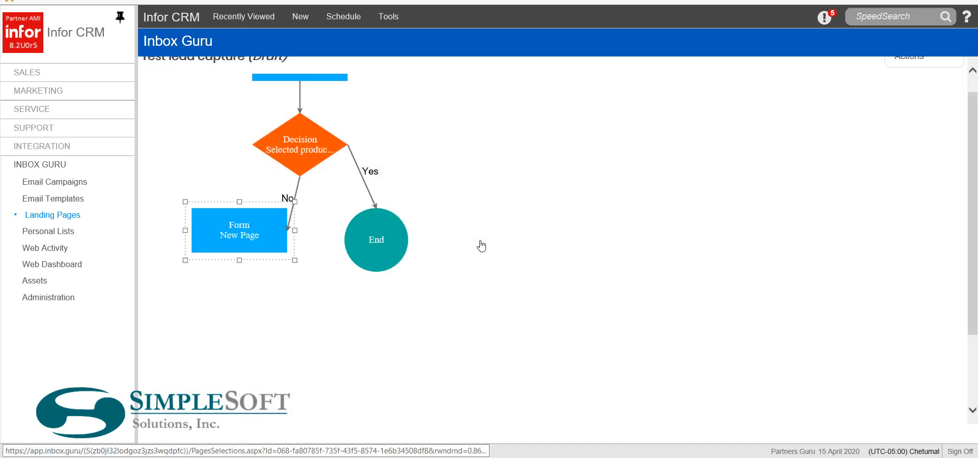
{"action": "left_click", "coordinate": [275, 250]}
{"action": "left_click", "coordinate": [477, 203]}
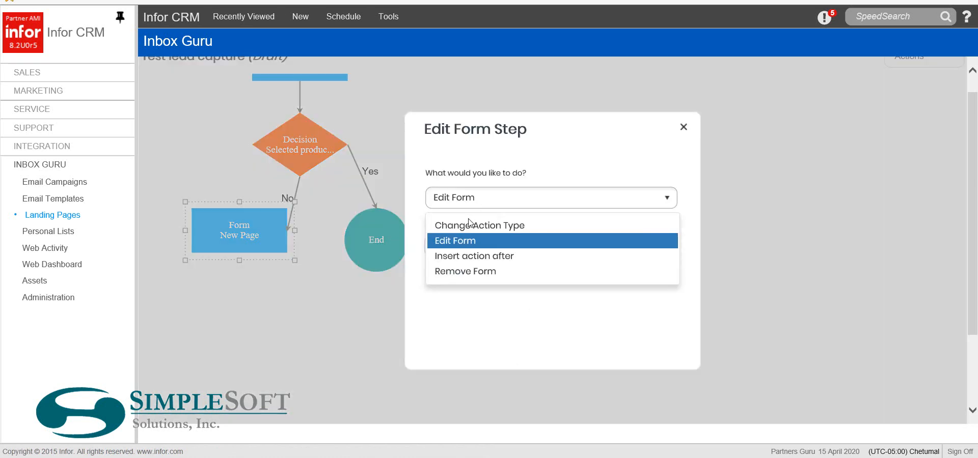
{"action": "left_click", "coordinate": [472, 259]}
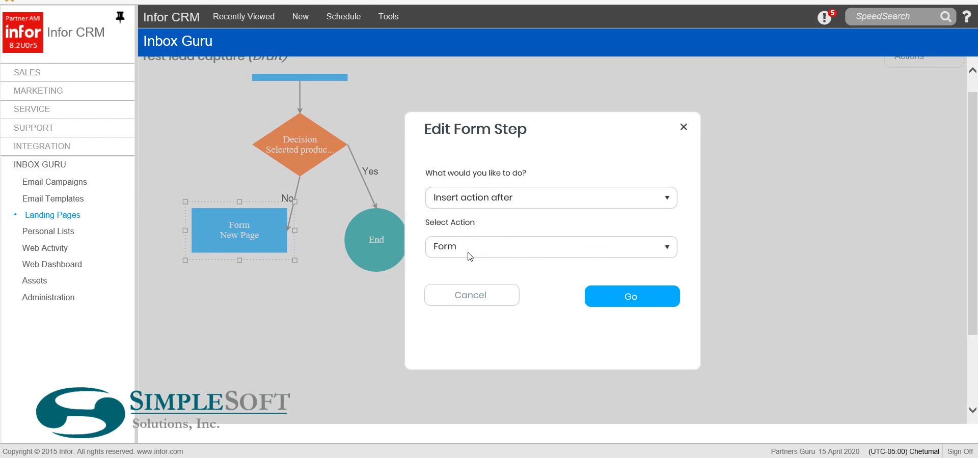
{"action": "left_click", "coordinate": [470, 256]}
{"action": "left_click", "coordinate": [448, 309]}
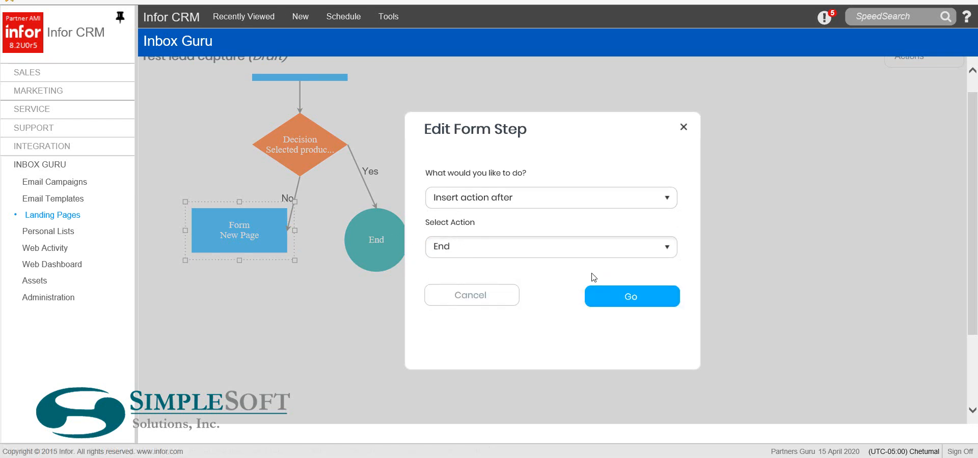
{"action": "left_click", "coordinate": [601, 296]}
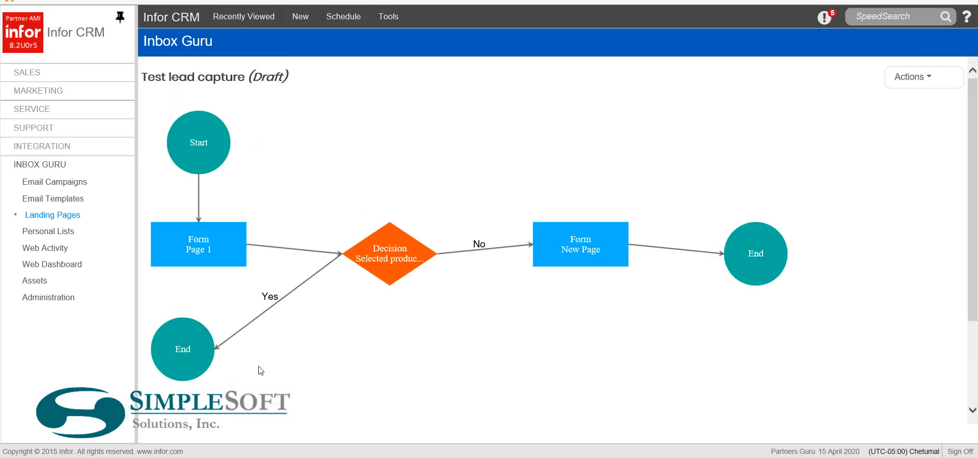
Step: Open the end page of the End step that follows the New Page form on the No branch
{"action": "left_click_drag", "start_coordinate": [568, 394], "coordinate": [595, 199]}
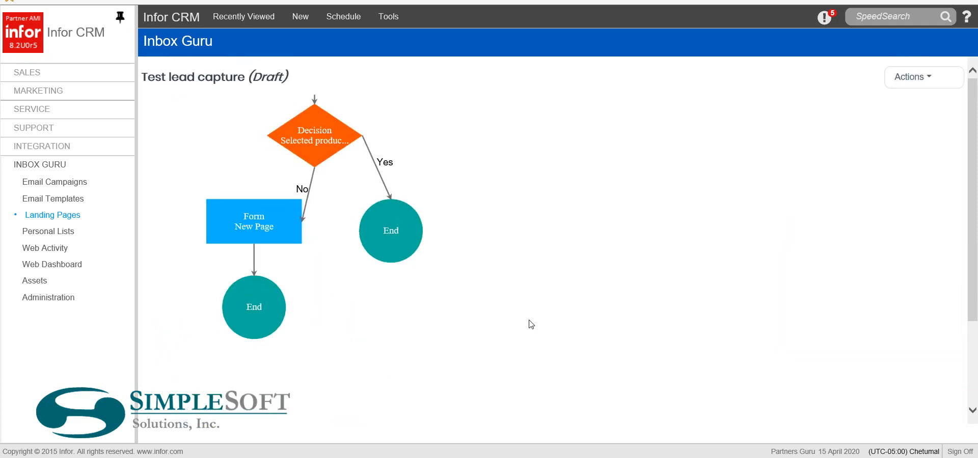
{"action": "left_click", "coordinate": [252, 316]}
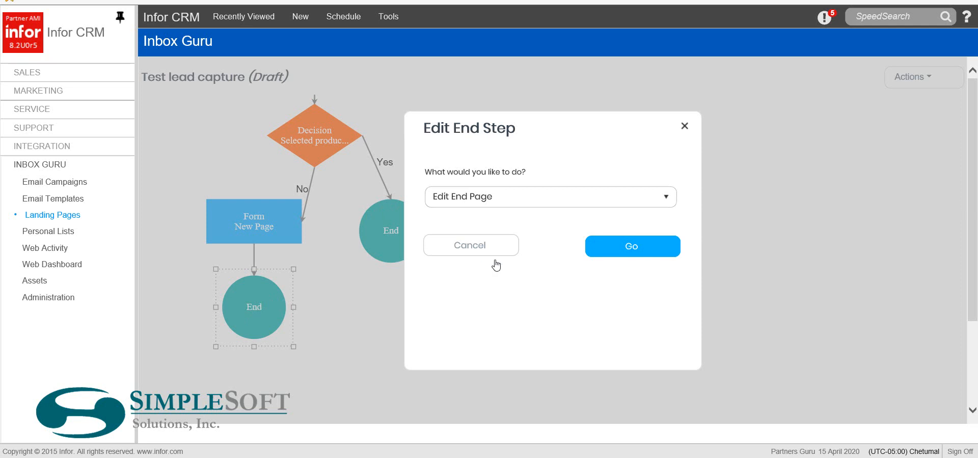
{"action": "left_click", "coordinate": [629, 247]}
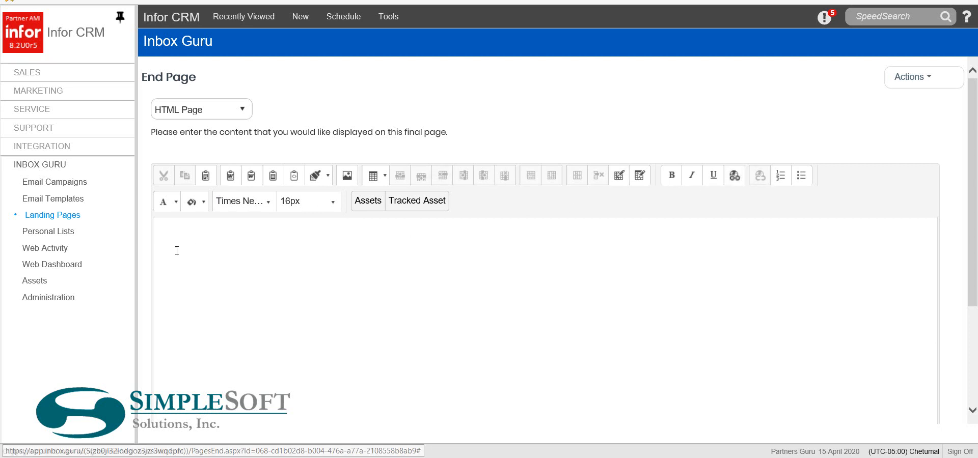
{"action": "left_click", "coordinate": [202, 250]}
{"action": "type", "text": "Tha"}
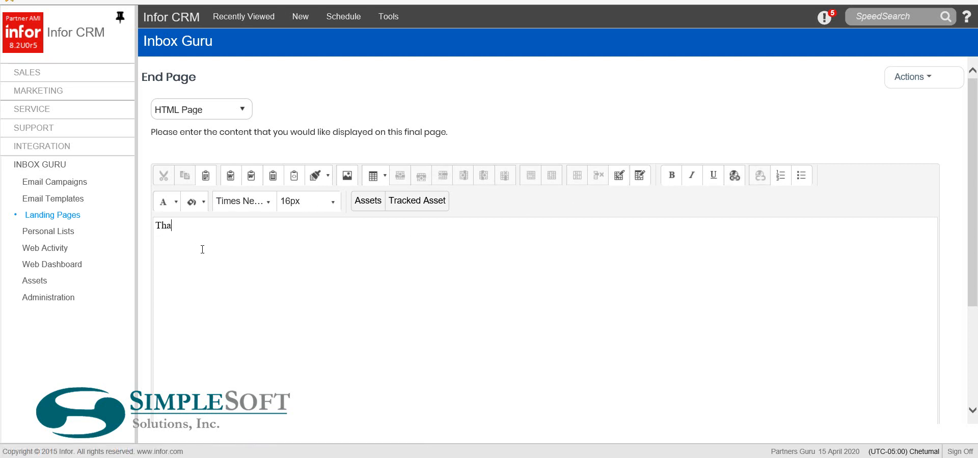
{"action": "type", "text": "nk you for completei"}
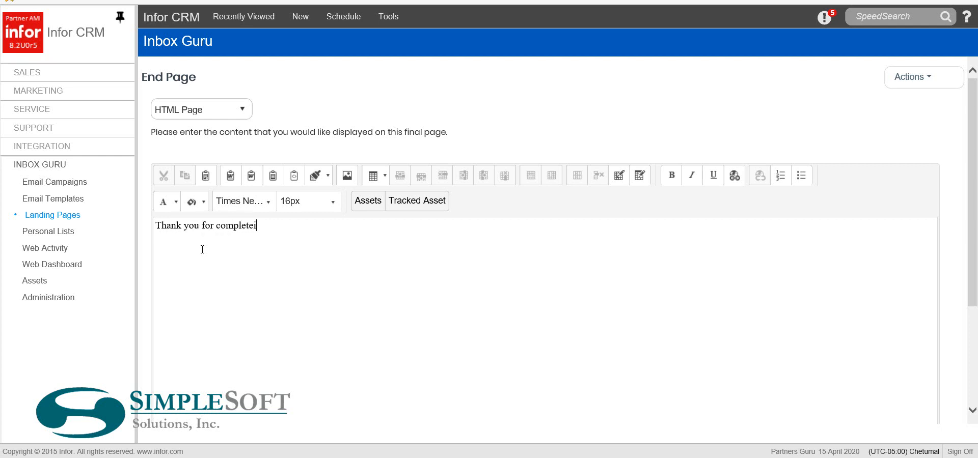
{"action": "type", "text": "ng"}
{"action": "key", "text": "BackSpace"}
{"action": "key", "text": "BackSpace"}
{"action": "key", "text": "BackSpace"}
{"action": "key", "text": "BackSpace"}
{"action": "type", "text": "ing. Get more info at "}
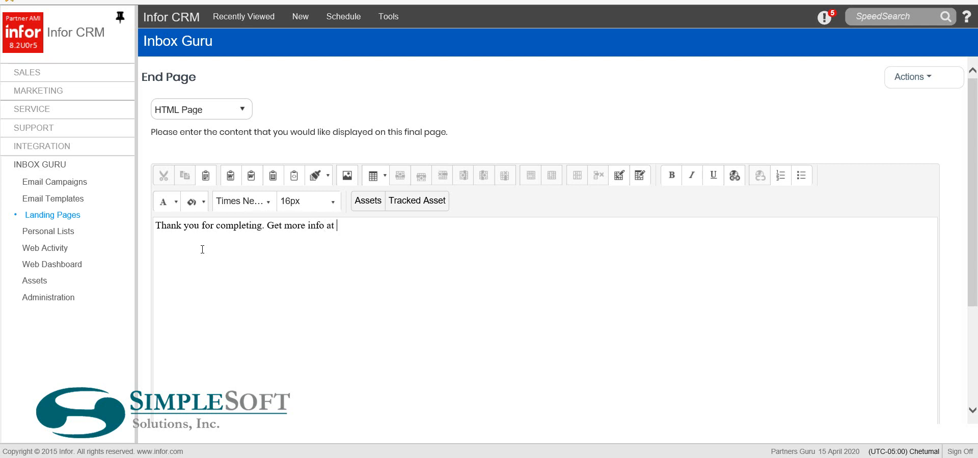
{"action": "type", "text": "www.widgets.com"}
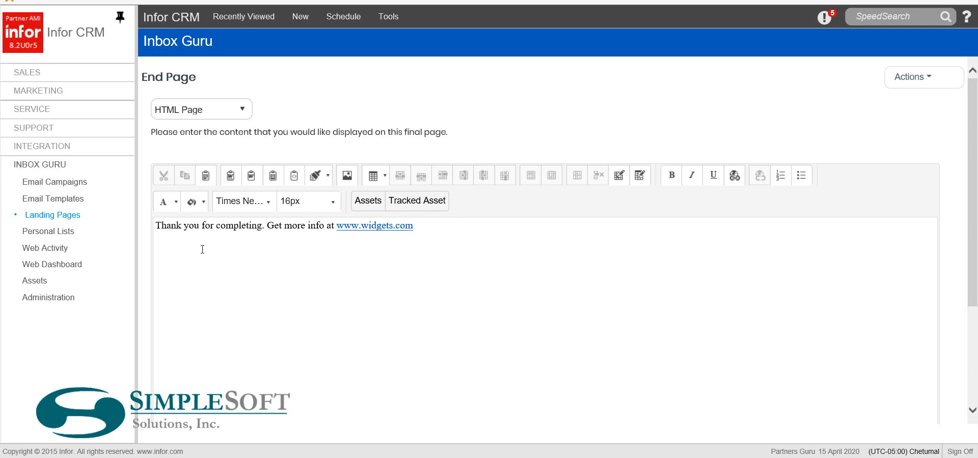
{"action": "left_click", "coordinate": [923, 81]}
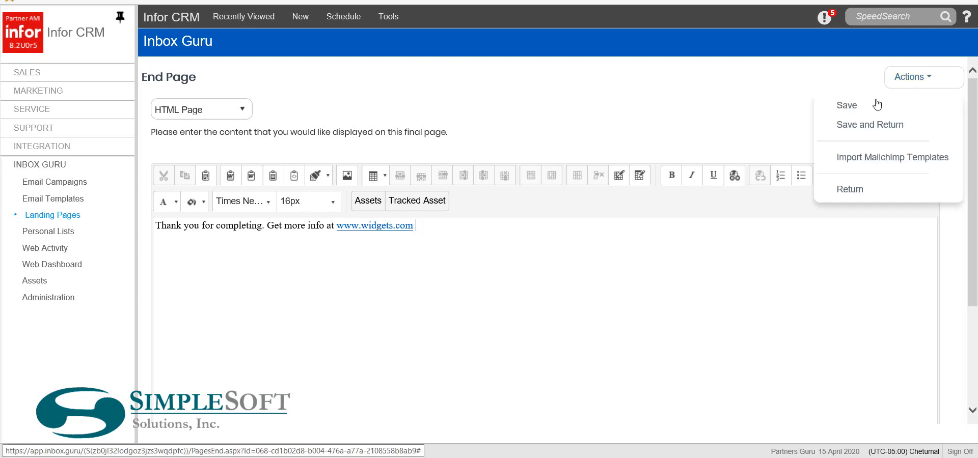
{"action": "left_click", "coordinate": [874, 132]}
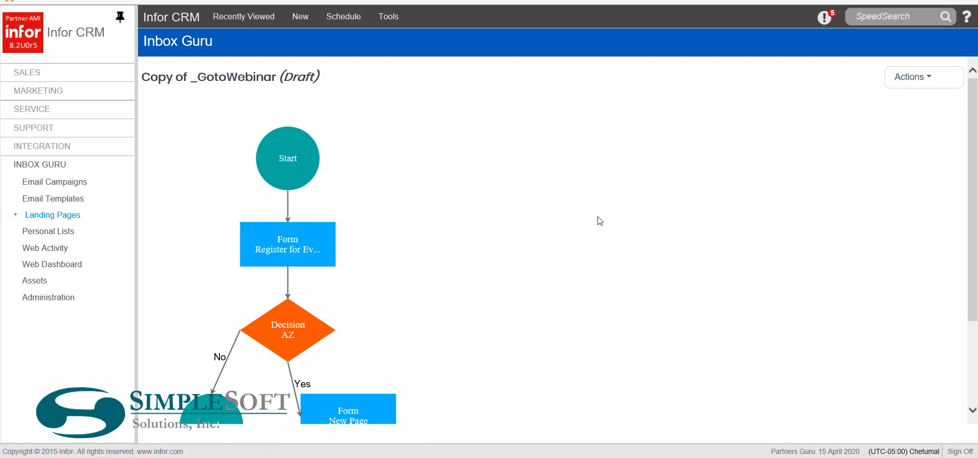
Step: Open the page properties of the "Copy of _GotoWebinar" landing page and change the ending of its page URL to widget1
{"action": "left_click", "coordinate": [917, 78]}
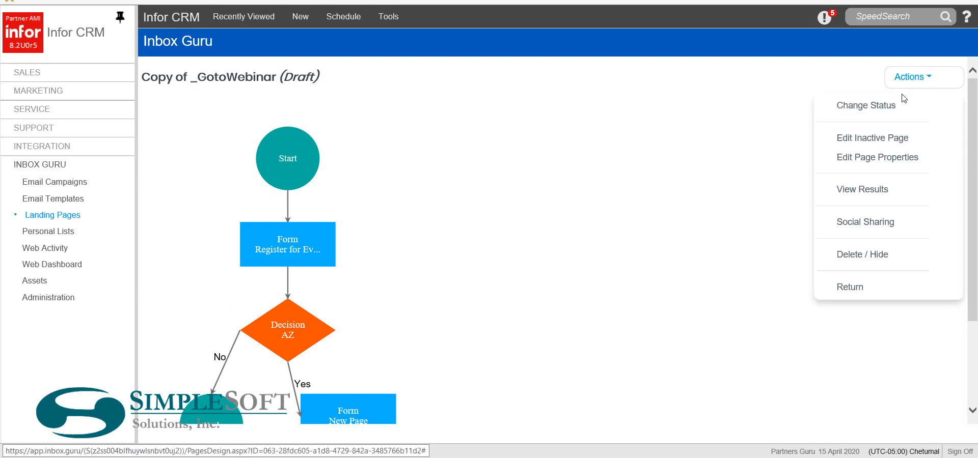
{"action": "left_click", "coordinate": [871, 162]}
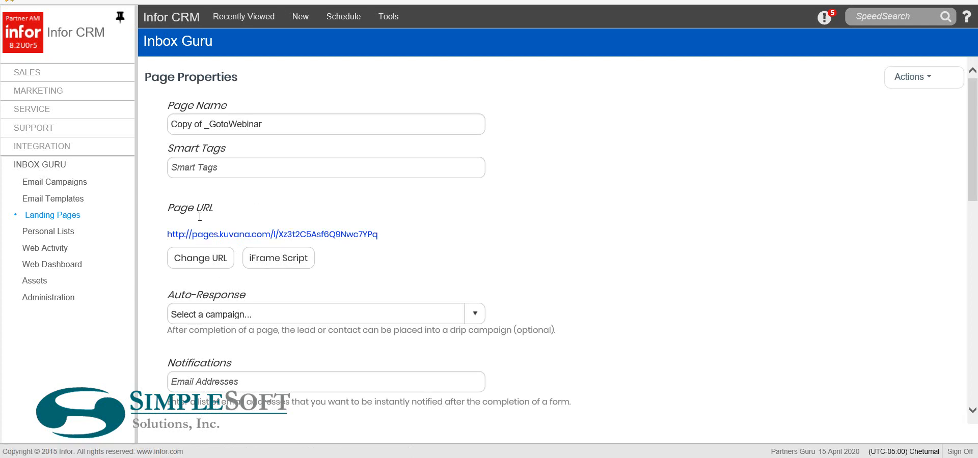
{"action": "left_click", "coordinate": [211, 262]}
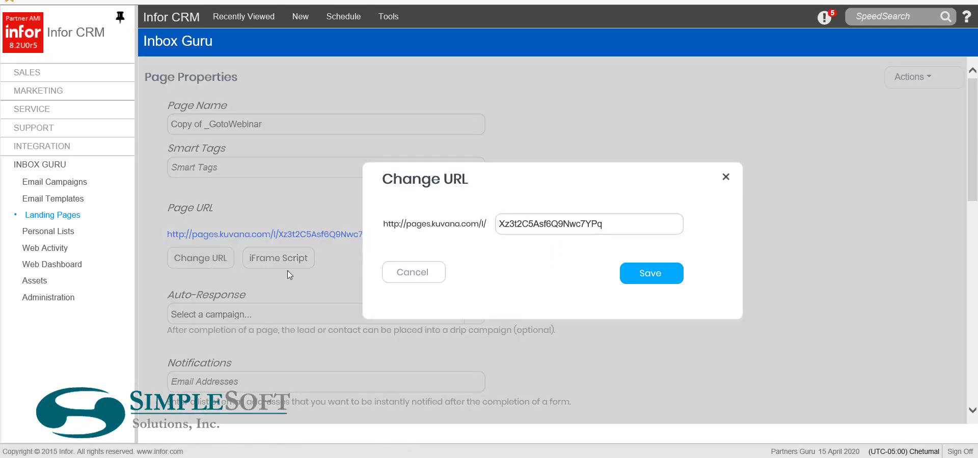
{"action": "left_click_drag", "start_coordinate": [607, 221], "coordinate": [492, 229]}
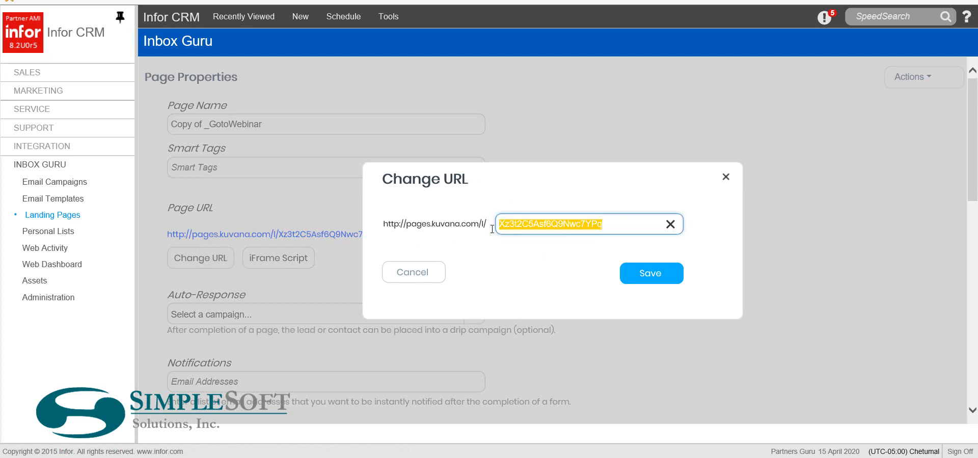
{"action": "type", "text": "Wid"}
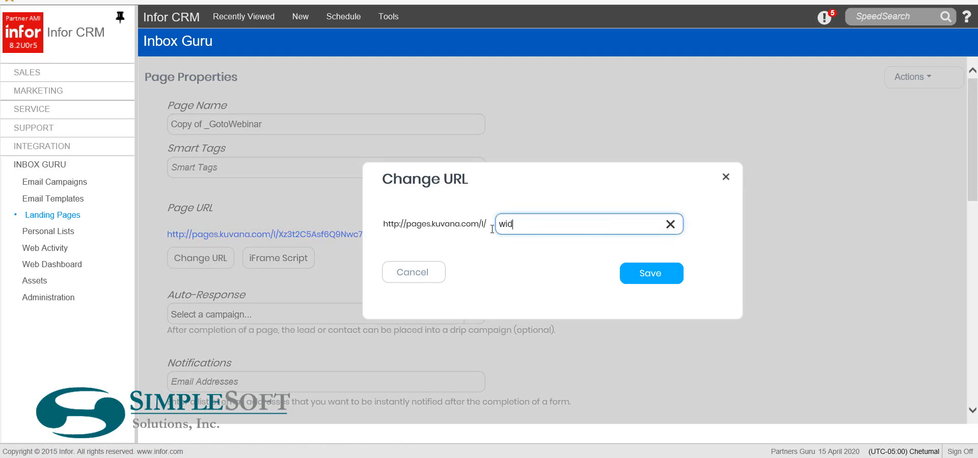
{"action": "type", "text": "get1"}
{"action": "left_click", "coordinate": [648, 273]}
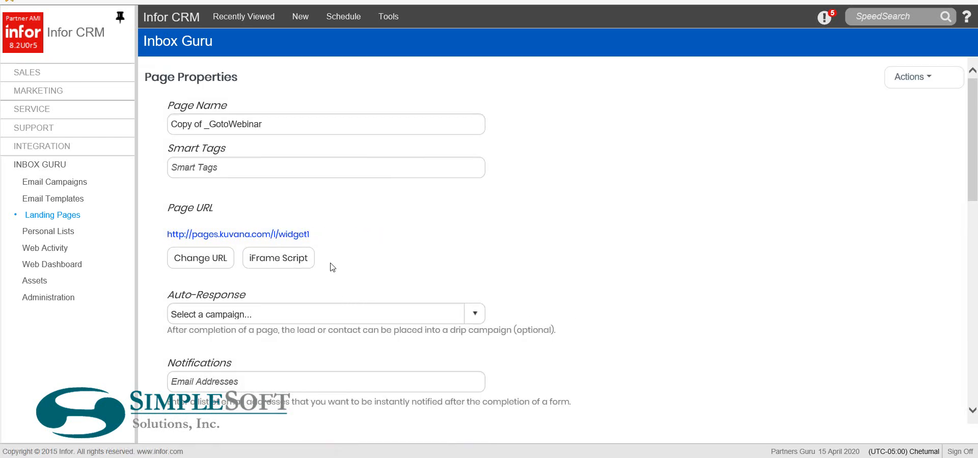
Step: Review the page URL, auto-response, notification, list, lead or contact and duplicate settings, and leave the page properties without saving
{"action": "left_click_drag", "start_coordinate": [321, 240], "coordinate": [193, 231]}
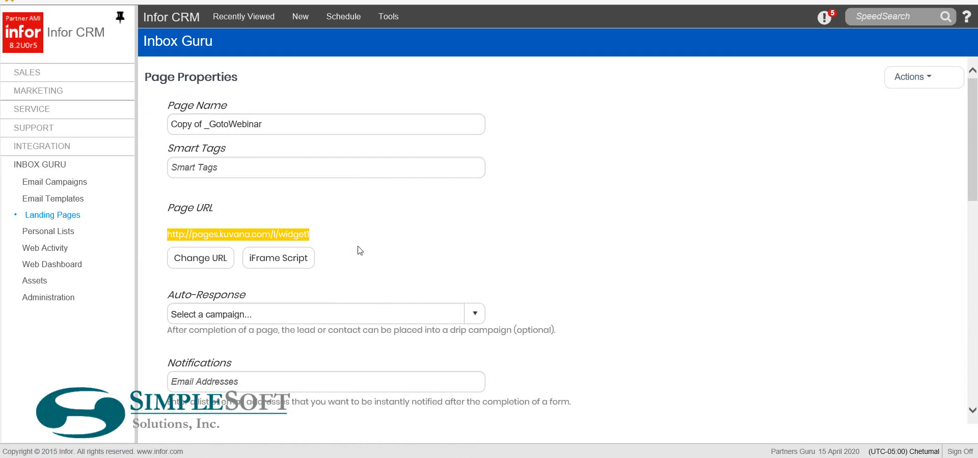
{"action": "scroll", "coordinate": [361, 249], "scroll_direction": "down", "scroll_amount": 1}
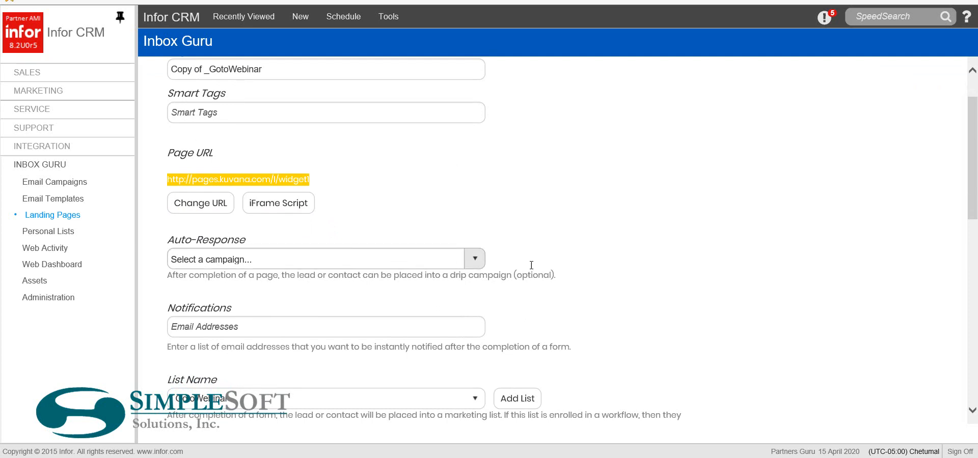
{"action": "scroll", "coordinate": [618, 271], "scroll_direction": "down", "scroll_amount": 3}
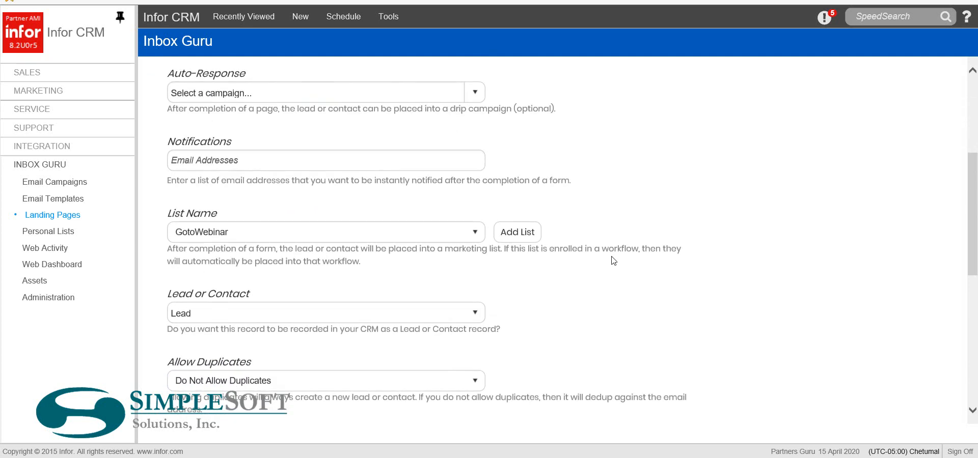
{"action": "scroll", "coordinate": [660, 307], "scroll_direction": "up", "scroll_amount": 4}
{"action": "left_click", "coordinate": [925, 78]}
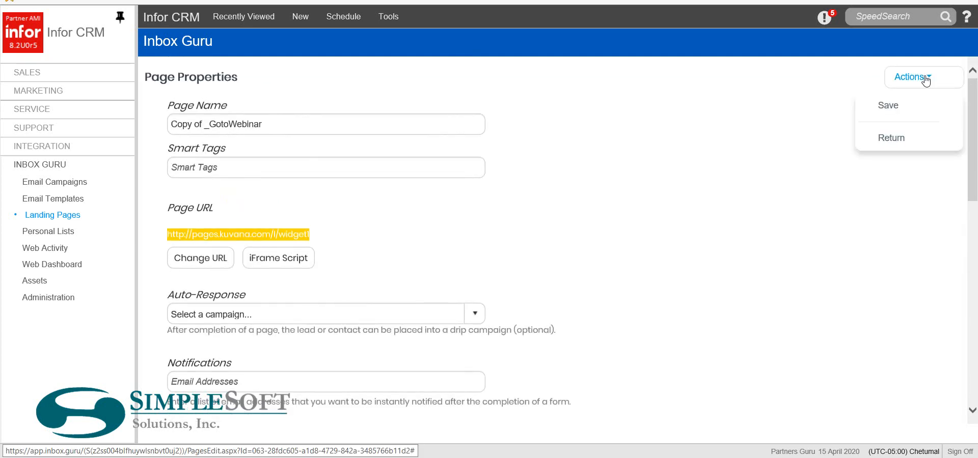
{"action": "left_click", "coordinate": [897, 138]}
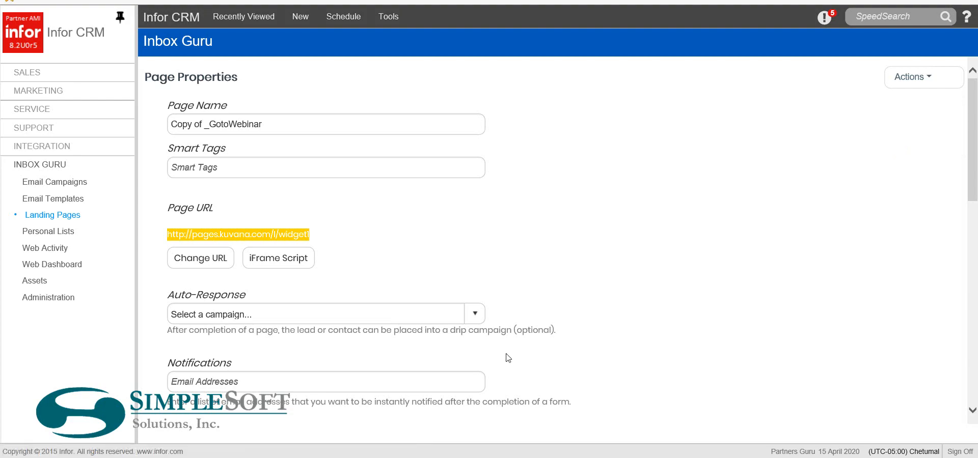